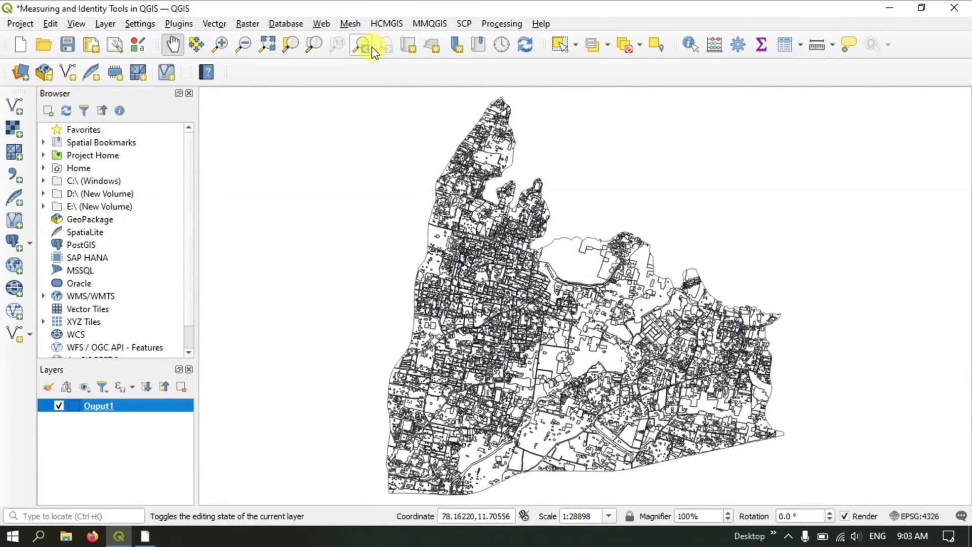
# Step: Show the map navigation toolbar, open floating view Map 1, and pan the main canvas left
pyautogui.rightClick(451, 76)
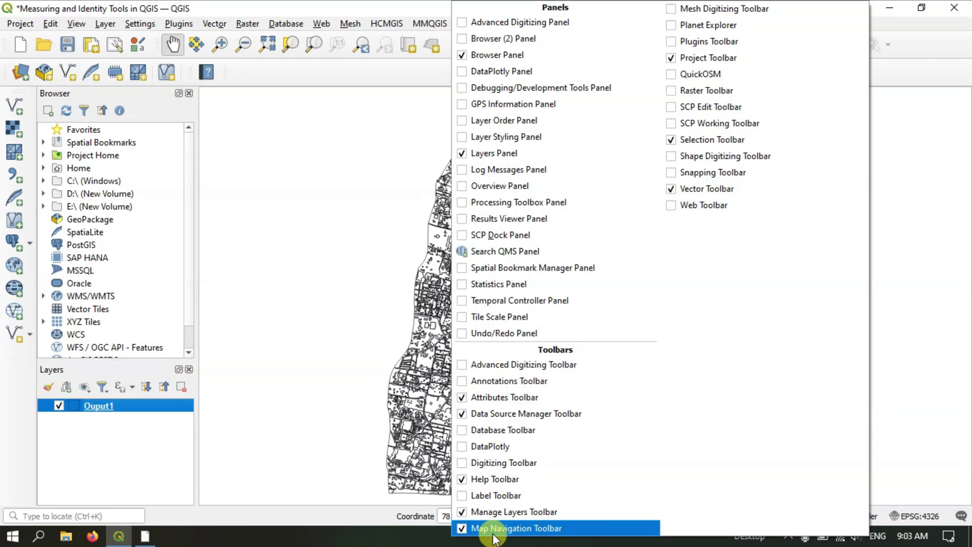
pyautogui.click(400, 80)
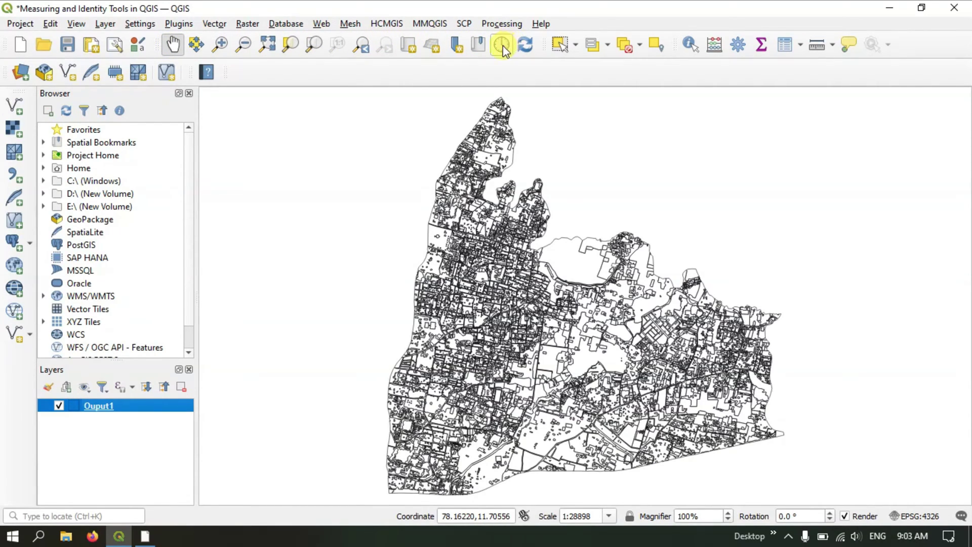
pyautogui.click(414, 52)
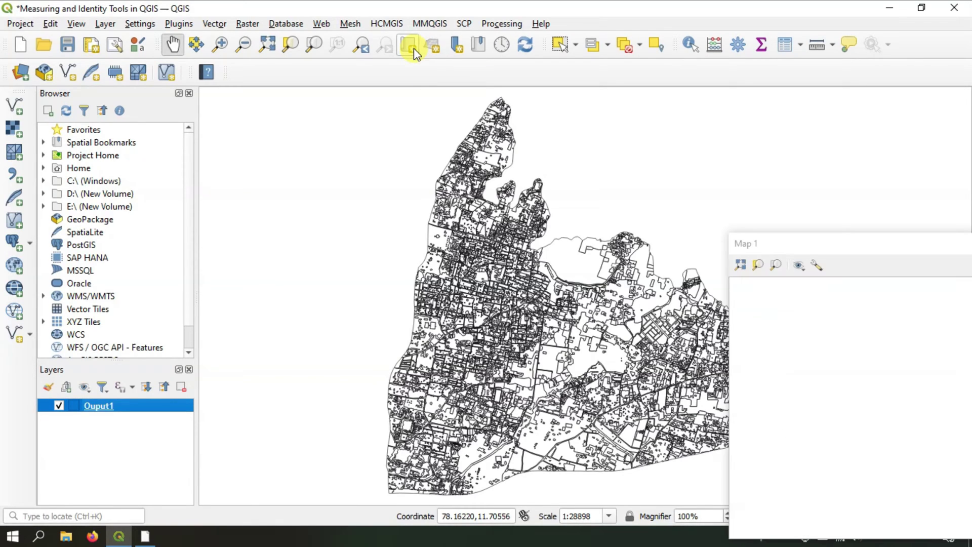
pyautogui.moveTo(862, 250); pyautogui.dragTo(802, 188)
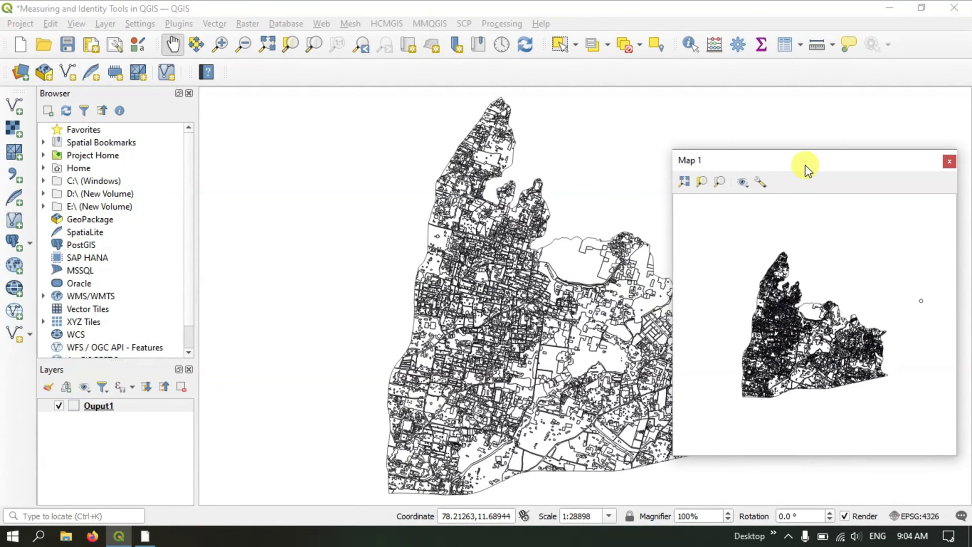
pyautogui.moveTo(600, 283)
pyautogui.mouseDown()
pyautogui.moveTo(510, 289)
pyautogui.moveTo(445, 278)
pyautogui.moveTo(401, 281)
pyautogui.moveTo(400, 291)
pyautogui.mouseUp()
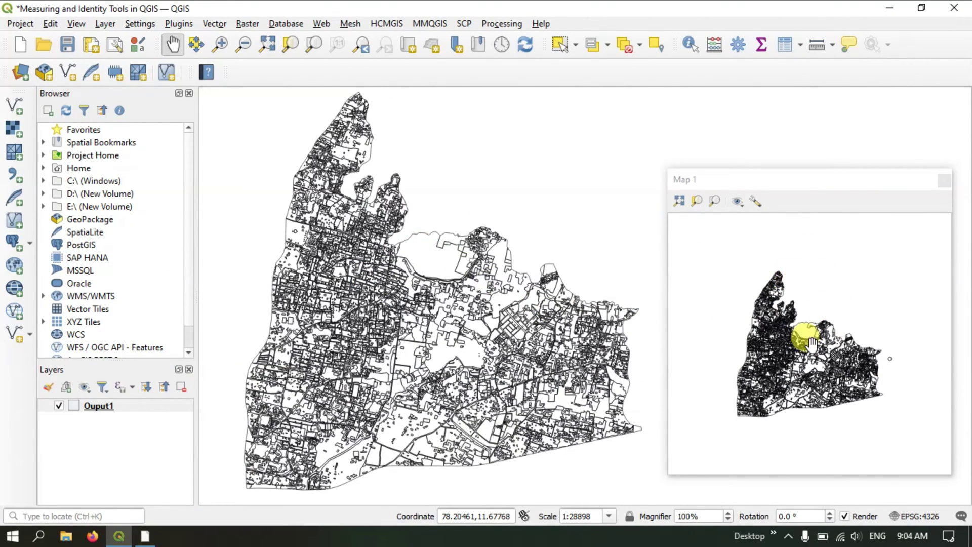
pyautogui.scroll(2, 809, 329)
pyautogui.scroll(-1, 825, 329)
pyautogui.scroll(-1, 825, 330)
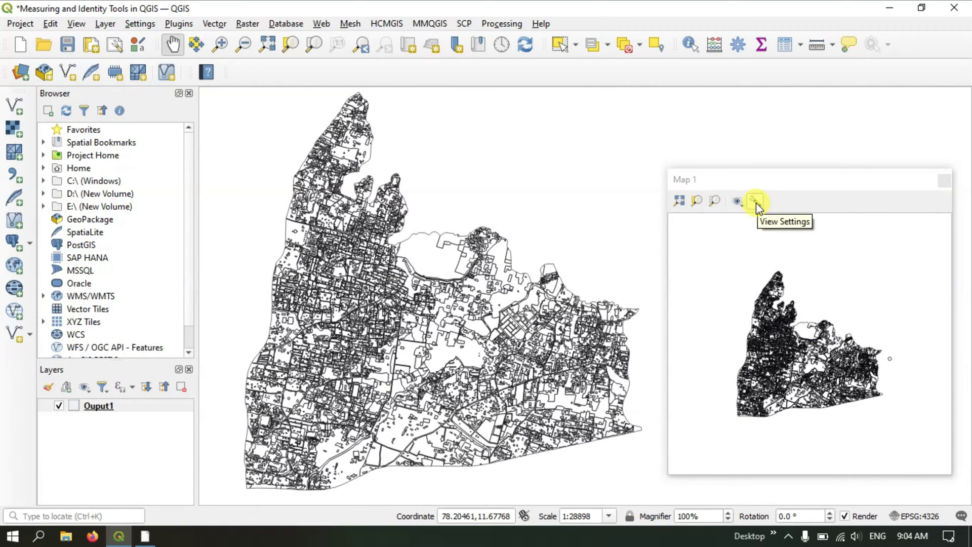
# Step: Turn on Synchronize View Center with Main Map and Show Main Canvas Extent for Map 1
pyautogui.click(755, 202)
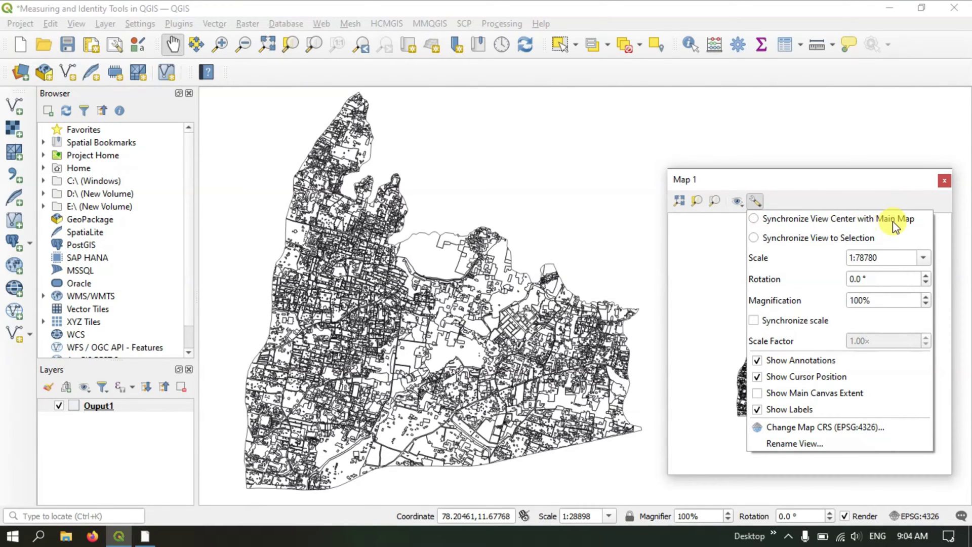
pyautogui.click(819, 219)
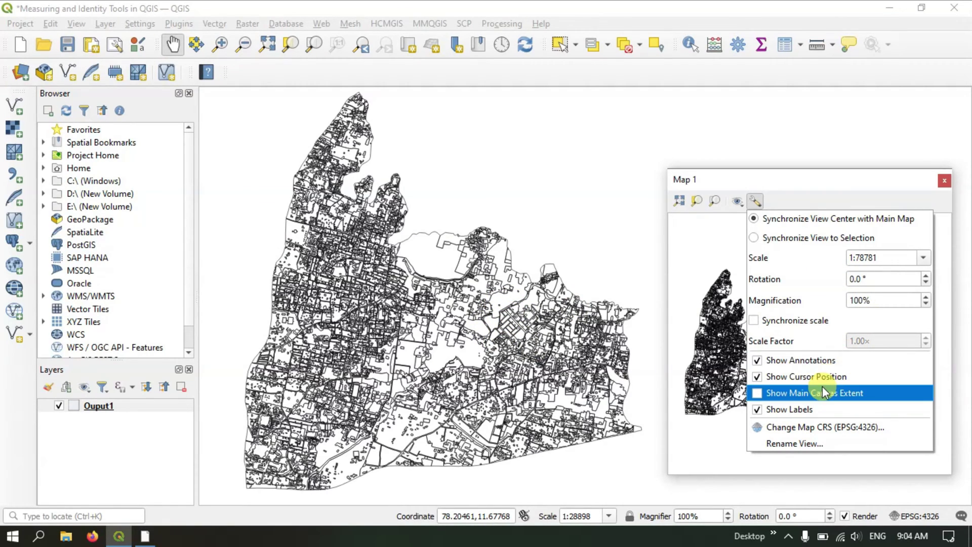
pyautogui.click(770, 395)
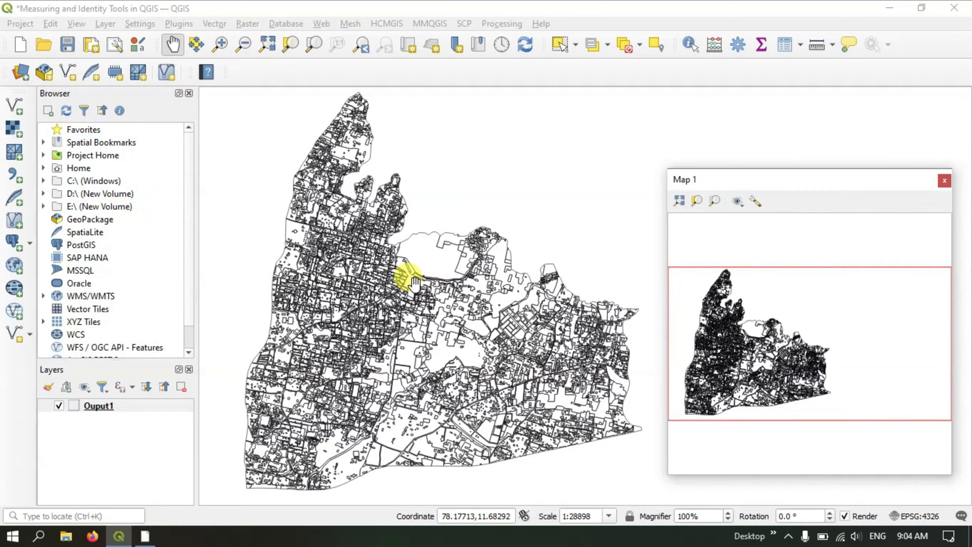
pyautogui.scroll(1, 413, 283)
pyautogui.scroll(1, 413, 276)
pyautogui.scroll(1, 410, 276)
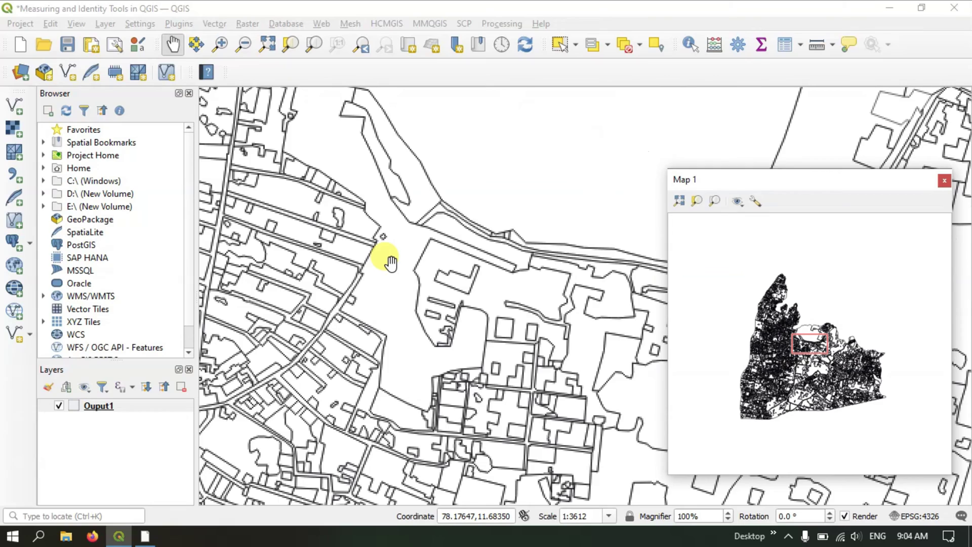
pyautogui.scroll(1, 388, 258)
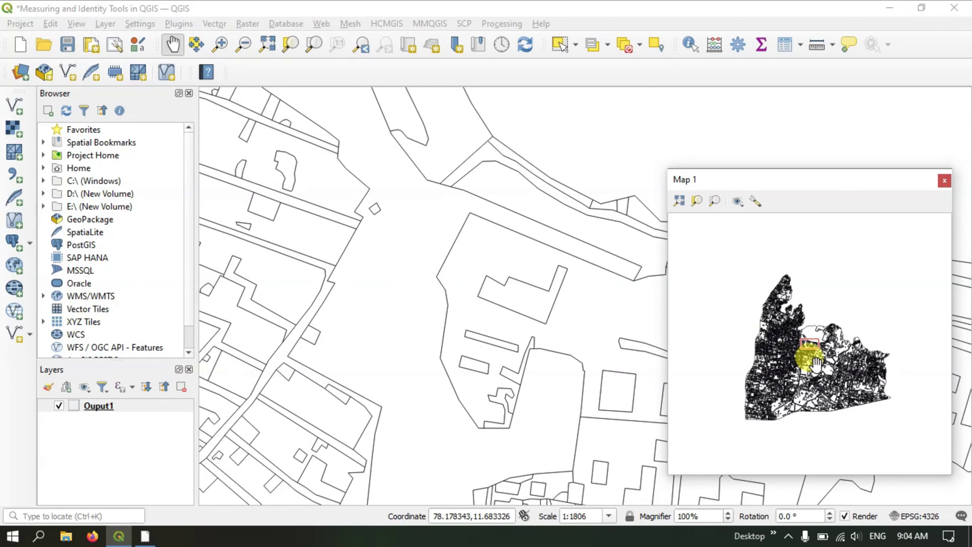
# Step: Shift the main canvas up and right while Map 1's red extent box follows
pyautogui.moveTo(814, 349); pyautogui.dragTo(824, 347)
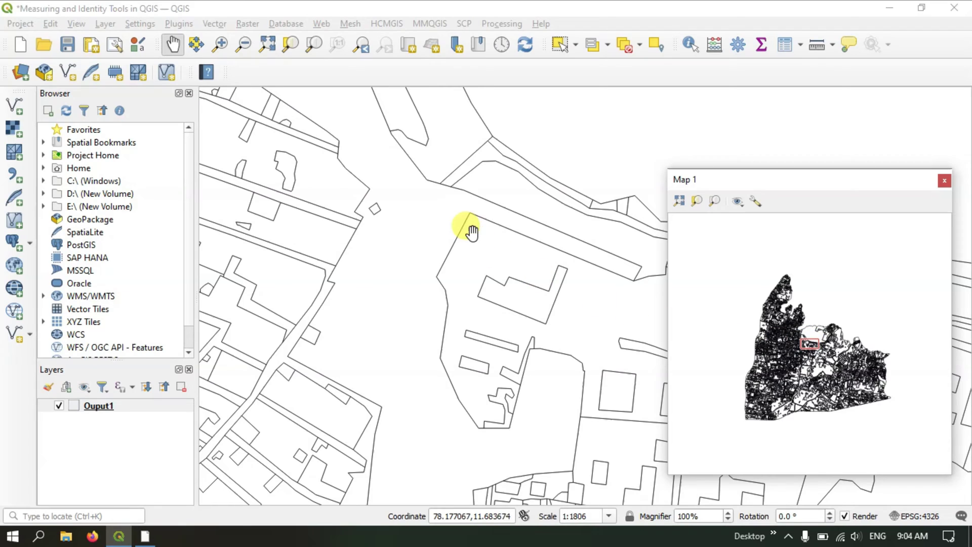
pyautogui.scroll(-1, 471, 220)
pyautogui.scroll(-2, 470, 222)
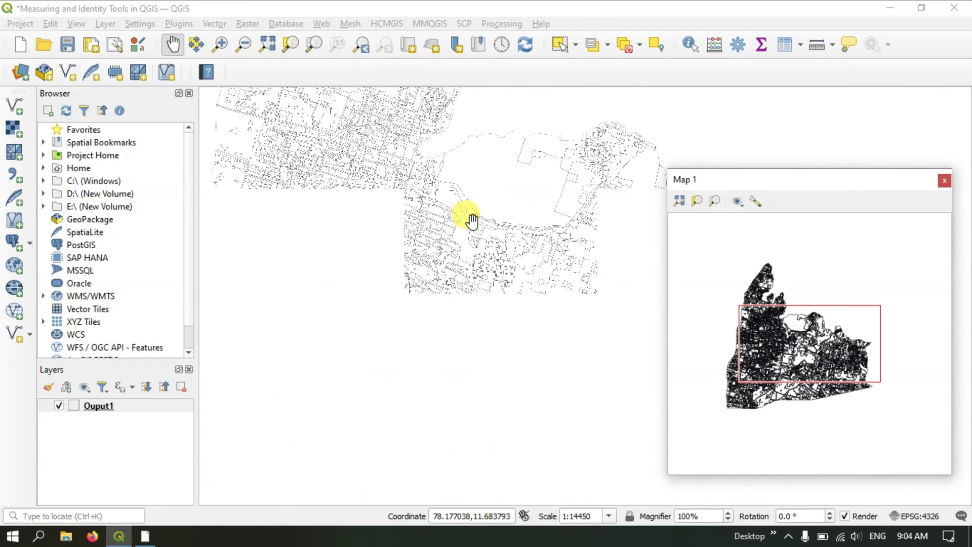
pyautogui.scroll(-1, 466, 225)
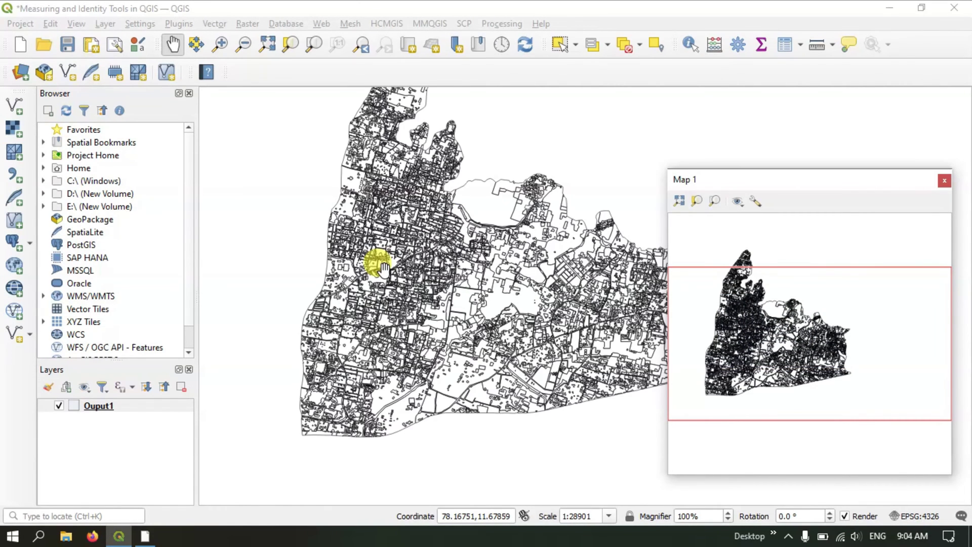
pyautogui.moveTo(373, 261); pyautogui.dragTo(401, 206)
pyautogui.scroll(2, 349, 336)
pyautogui.scroll(1, 351, 336)
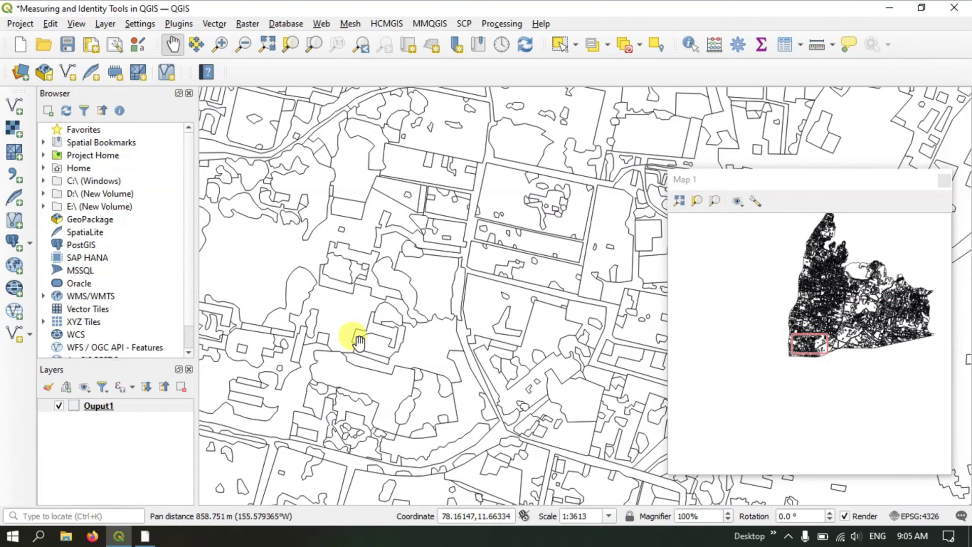
pyautogui.scroll(1, 363, 319)
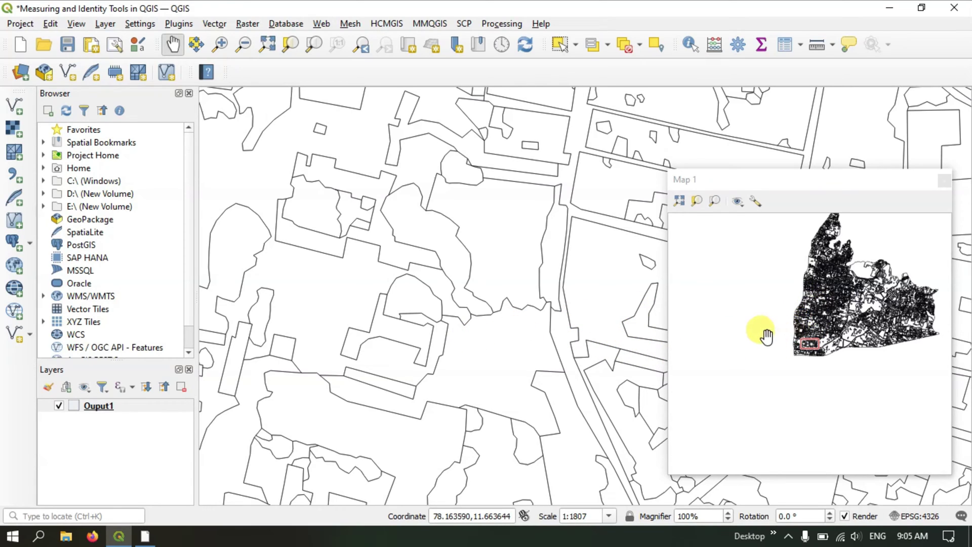
# Step: Set Map 1's scale to 1:25000 and close its view settings to check the result
pyautogui.click(756, 202)
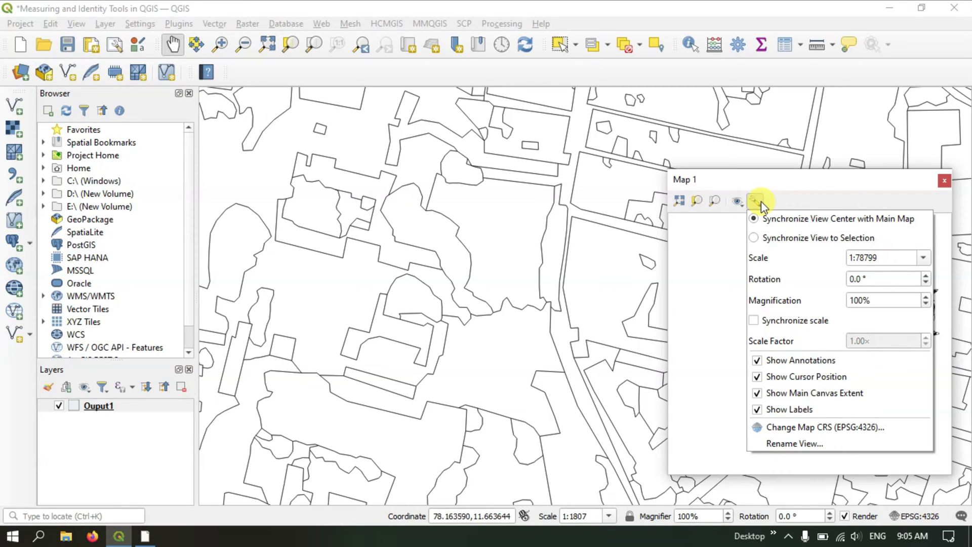
pyautogui.click(926, 258)
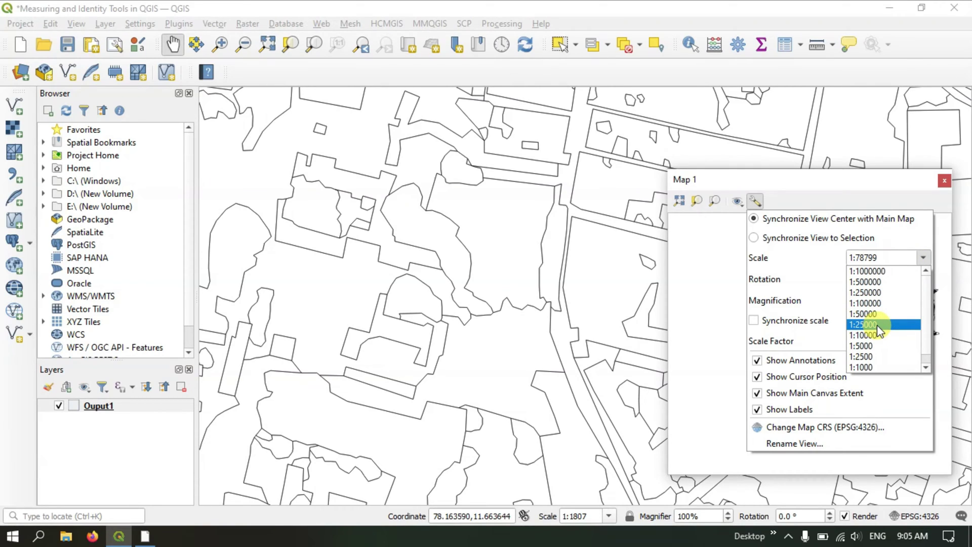
pyautogui.click(879, 325)
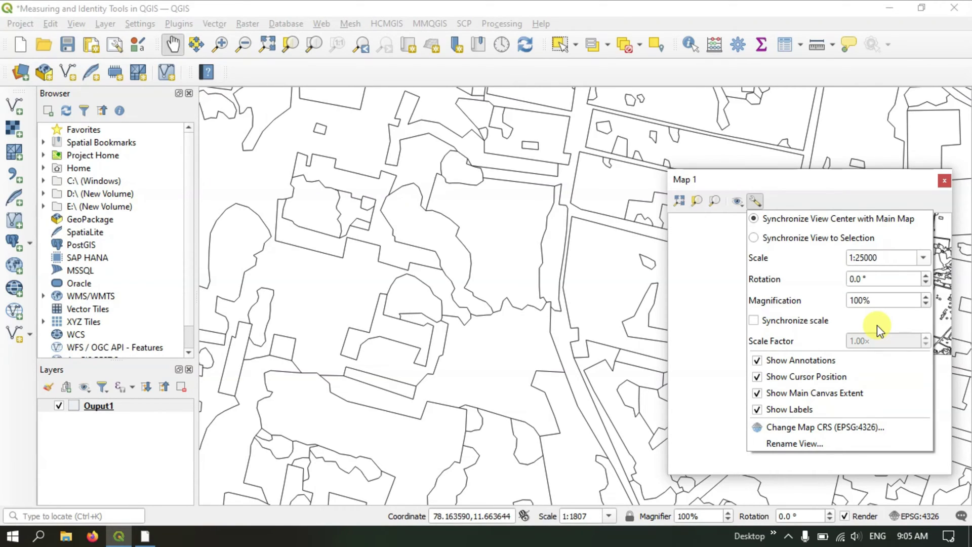
pyautogui.click(823, 177)
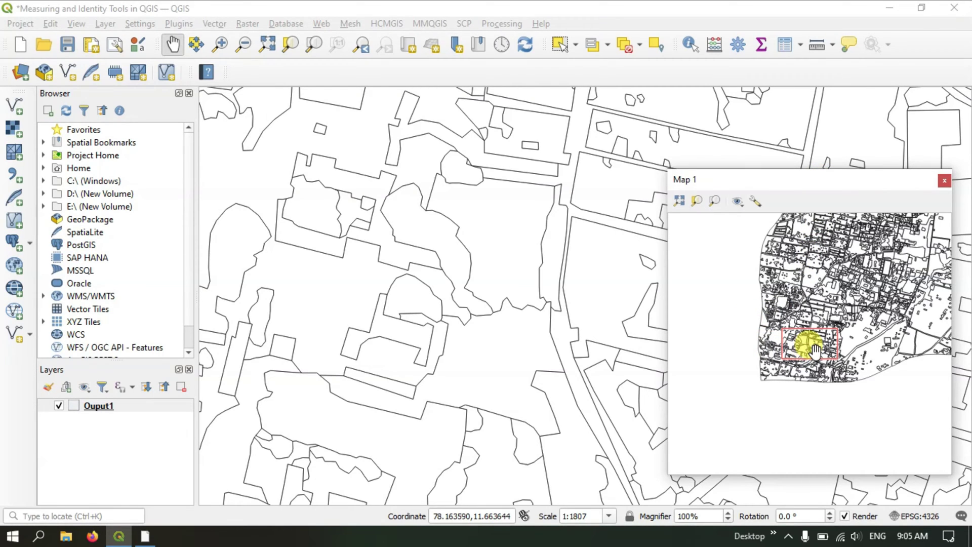
pyautogui.scroll(-2, 489, 293)
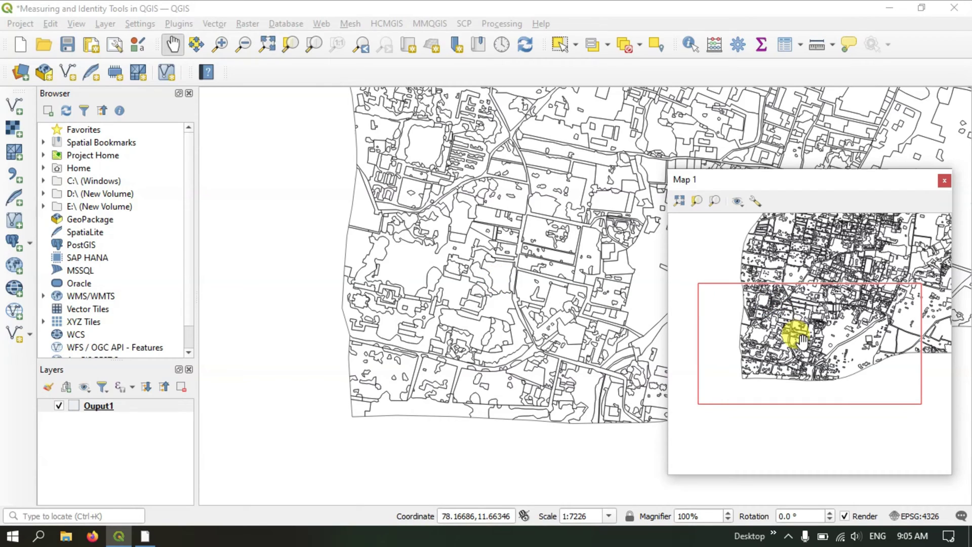
# Step: Change Map 1's scale to 1:100000 in its view settings
pyautogui.click(761, 205)
pyautogui.click(926, 253)
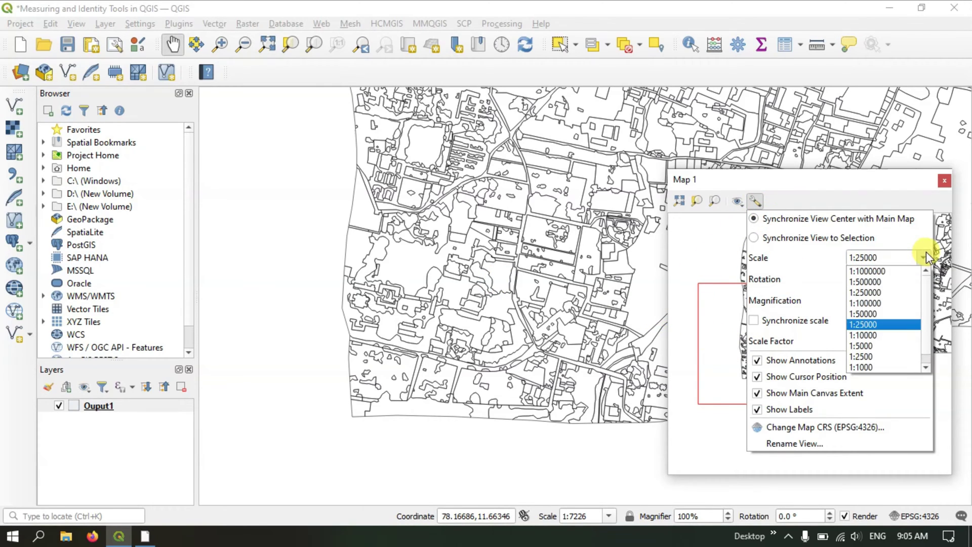
pyautogui.click(873, 303)
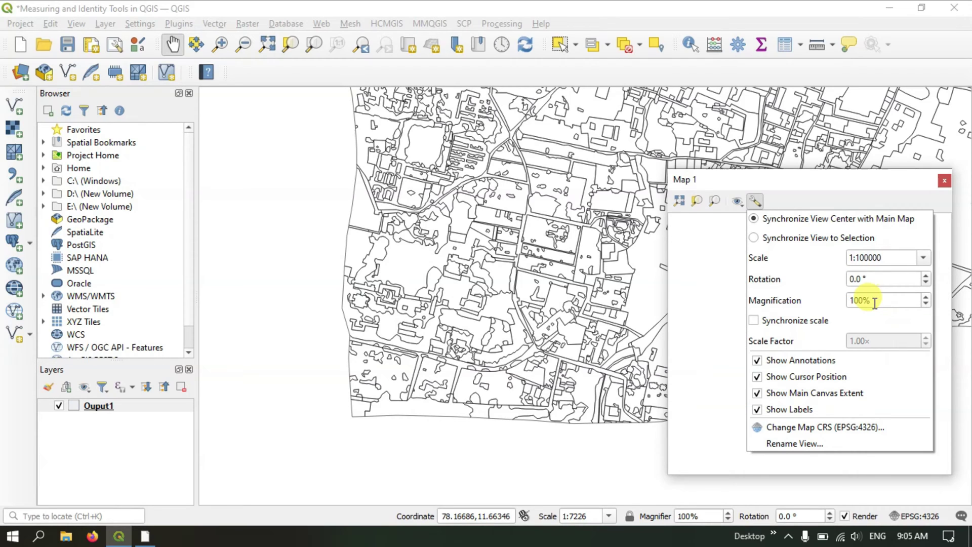
# Step: Keep Map 1 at 1:100000 and pan the main map onto one neighbourhood
pyautogui.click(836, 190)
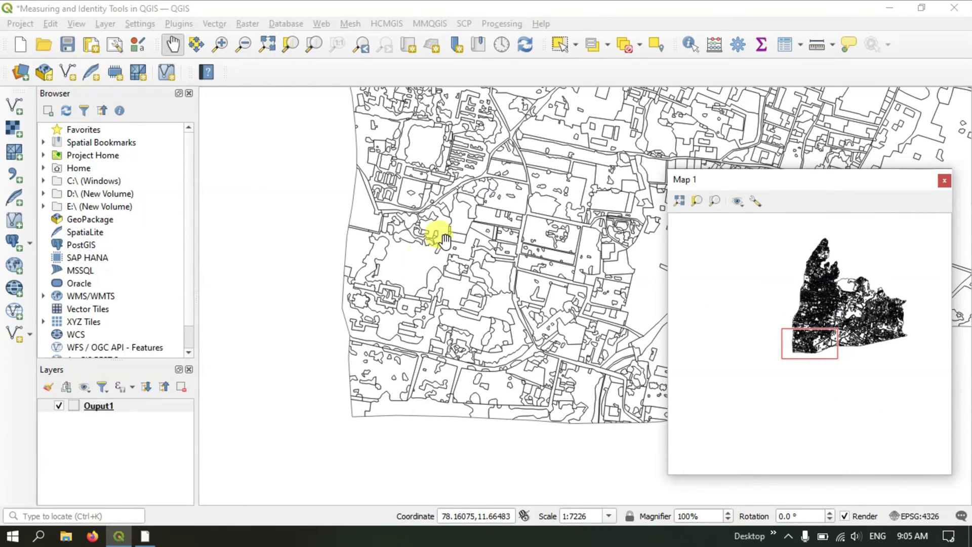
pyautogui.scroll(-2, 434, 232)
pyautogui.moveTo(504, 155); pyautogui.dragTo(445, 326)
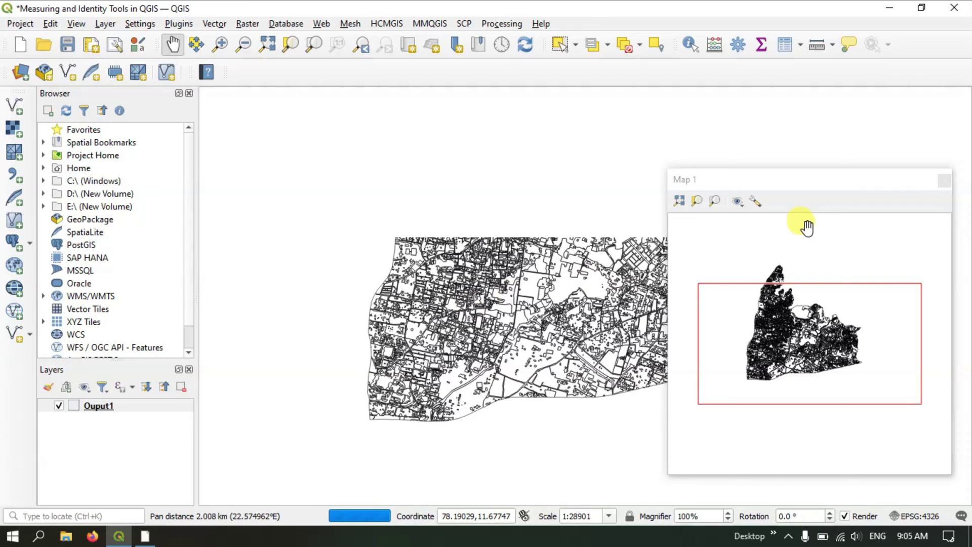
pyautogui.click(756, 201)
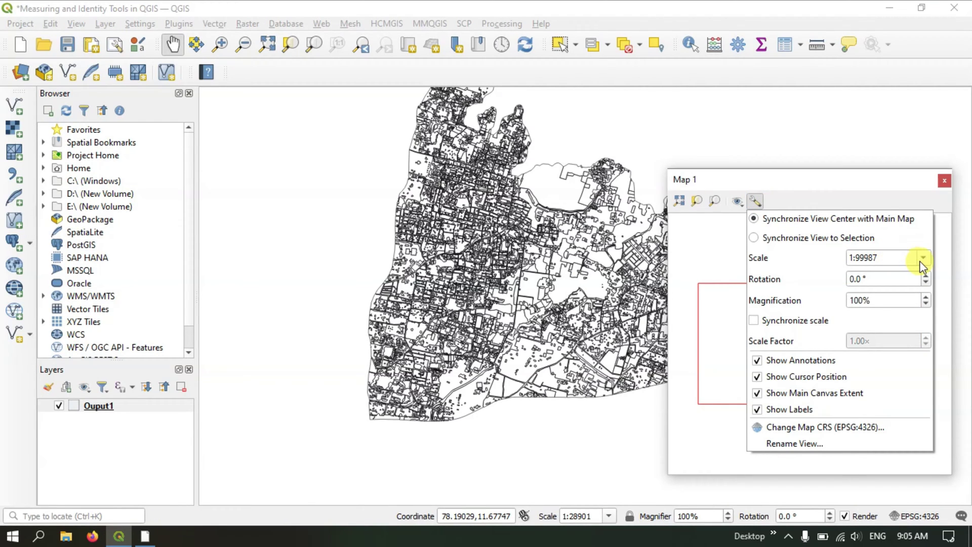
pyautogui.click(921, 258)
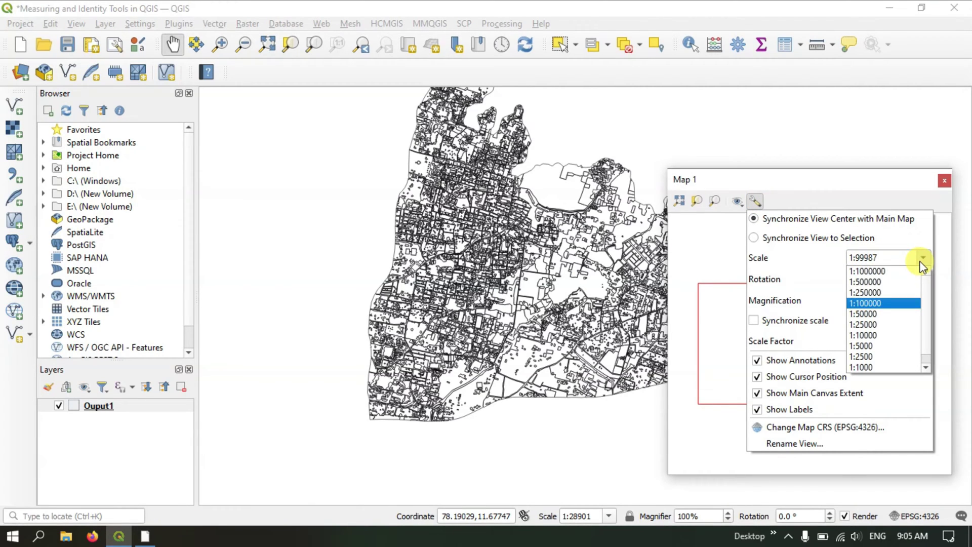
pyautogui.click(888, 300)
pyautogui.click(864, 183)
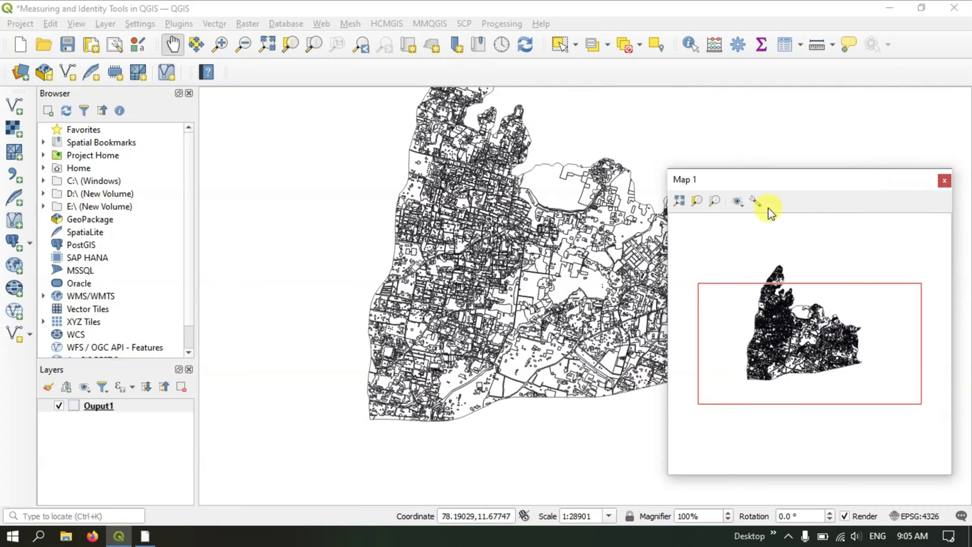
pyautogui.moveTo(466, 167); pyautogui.dragTo(410, 224)
pyautogui.scroll(1, 410, 224)
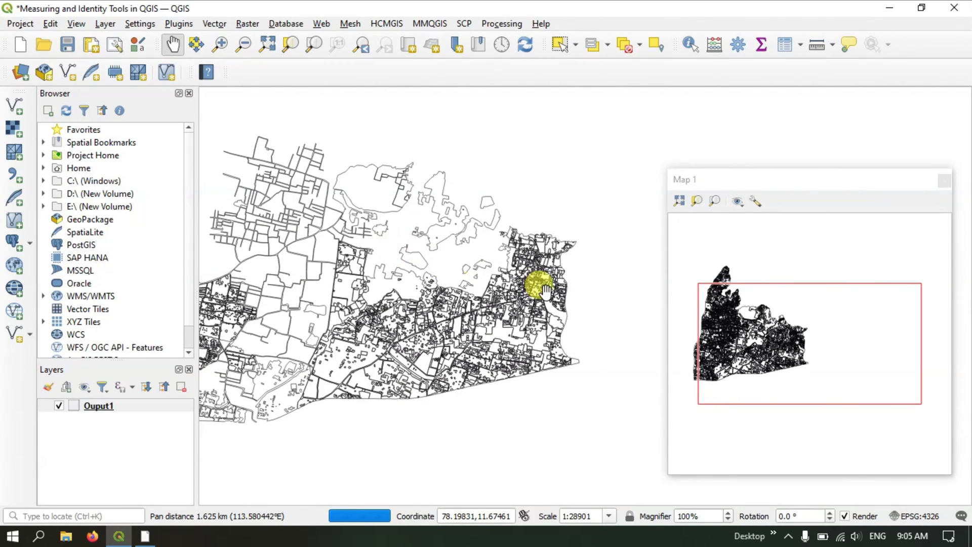
pyautogui.scroll(1, 543, 282)
pyautogui.moveTo(401, 256); pyautogui.dragTo(445, 304)
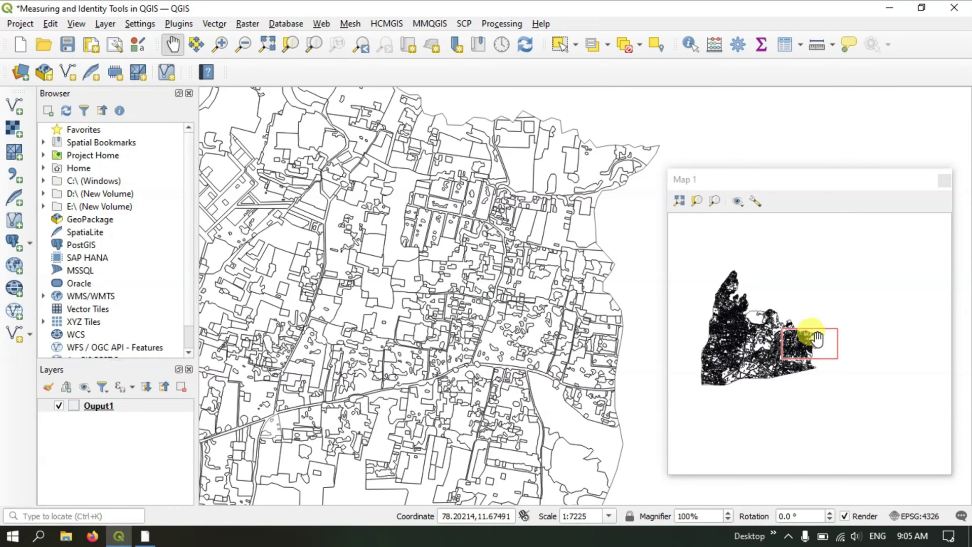
# Step: Set Map 1's scale to 1:25000 and pan the main map to new areas
pyautogui.click(757, 201)
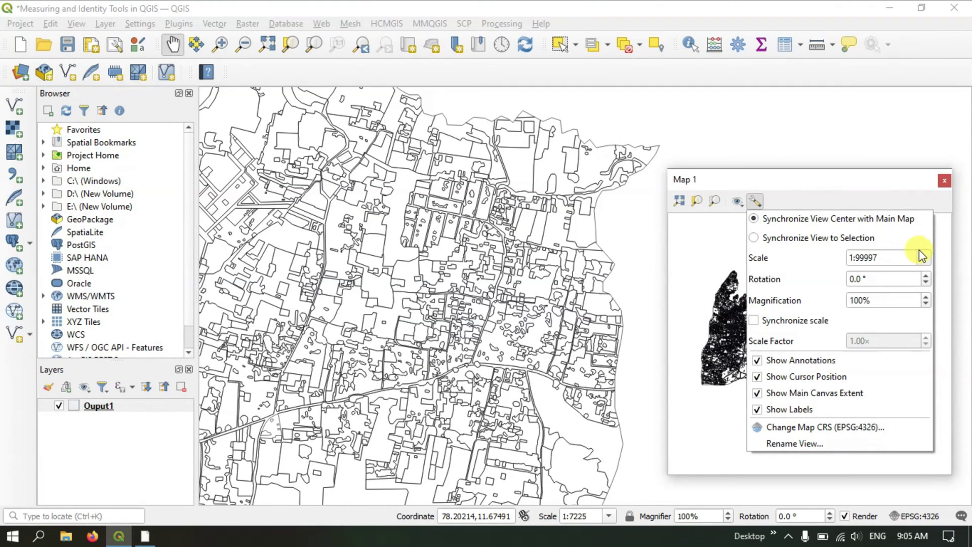
pyautogui.click(925, 259)
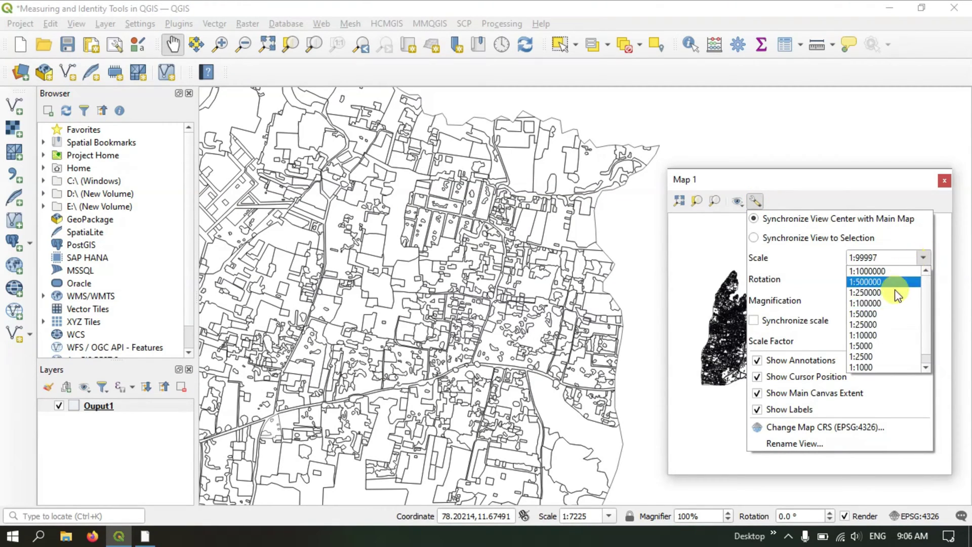
pyautogui.click(883, 325)
pyautogui.click(753, 177)
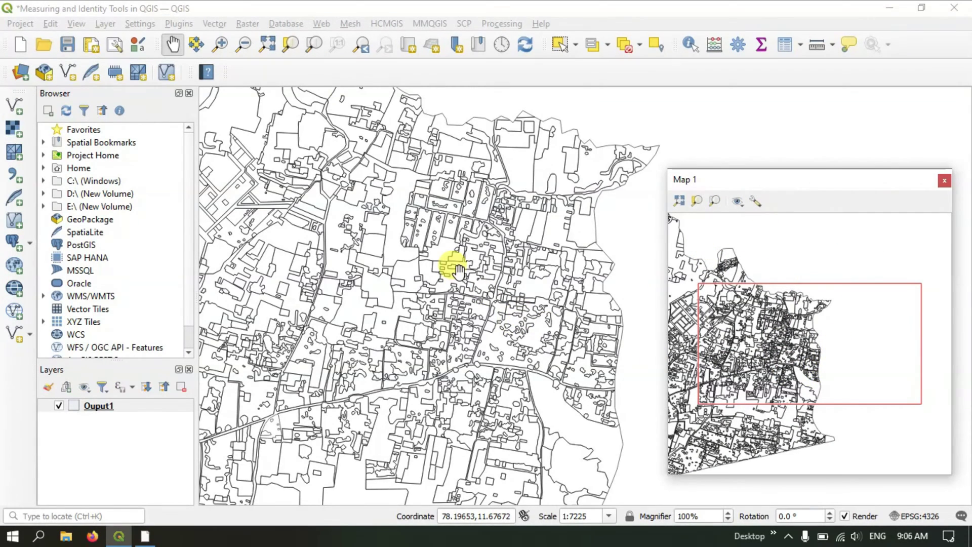
pyautogui.moveTo(452, 265); pyautogui.dragTo(521, 284)
pyautogui.moveTo(347, 217); pyautogui.dragTo(398, 232)
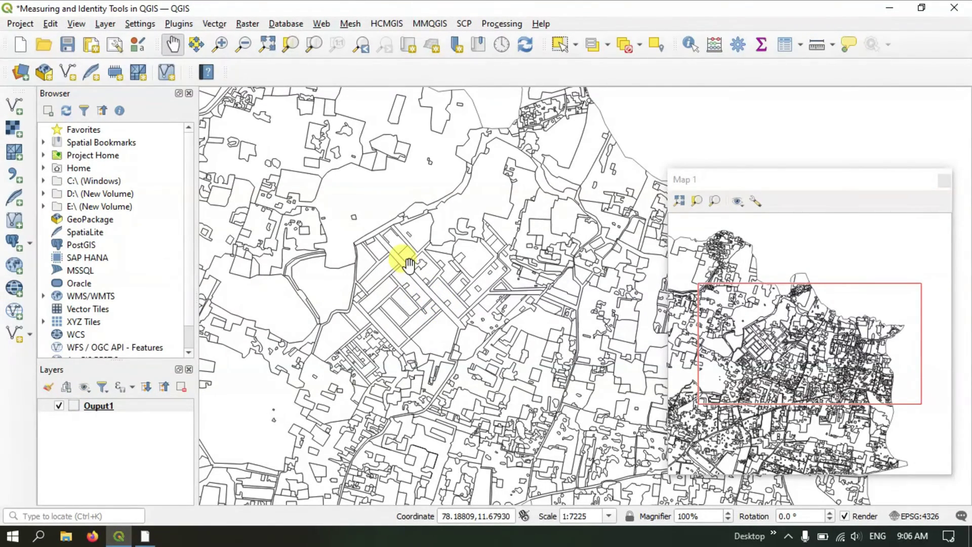
# Step: Change Map 1's scale to 1:10000 and pan the main map right
pyautogui.click(755, 200)
pyautogui.click(924, 258)
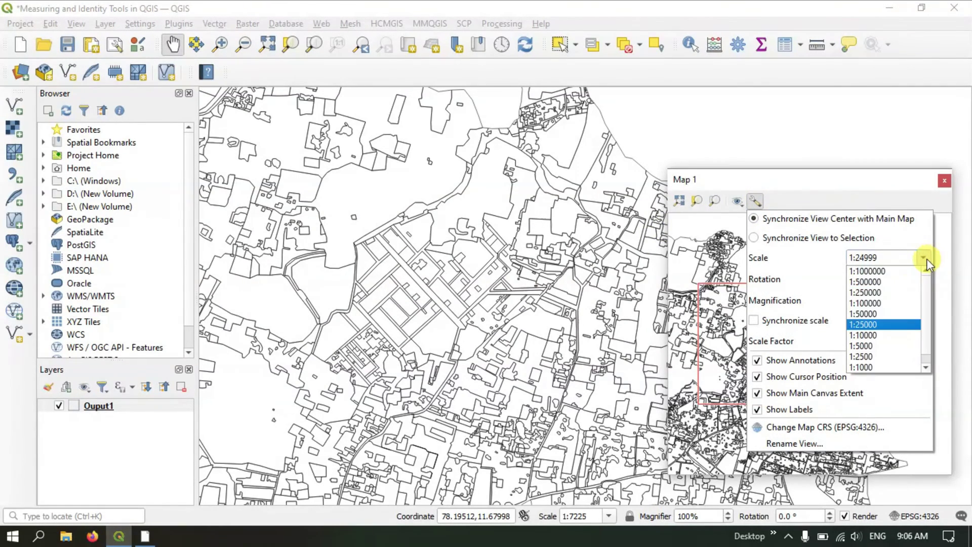
pyautogui.click(881, 332)
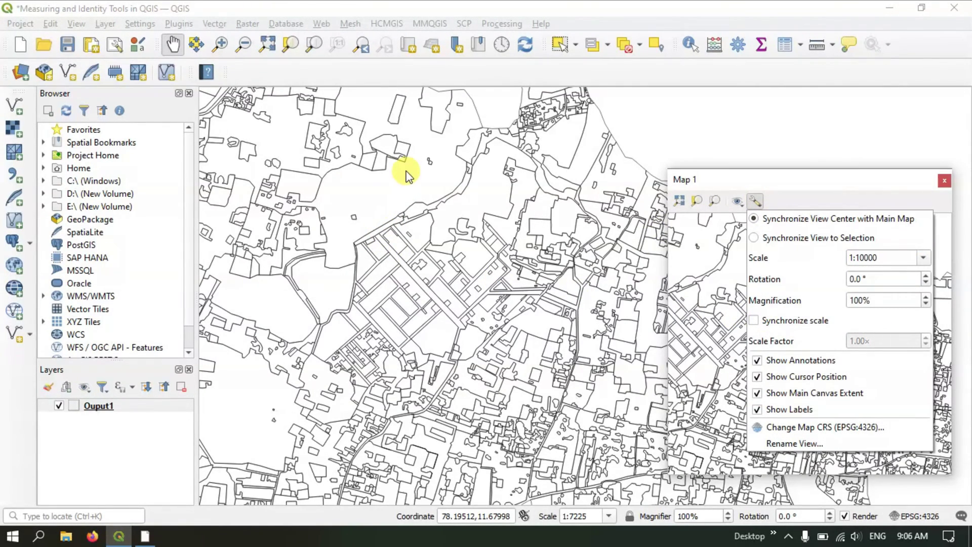
pyautogui.click(874, 192)
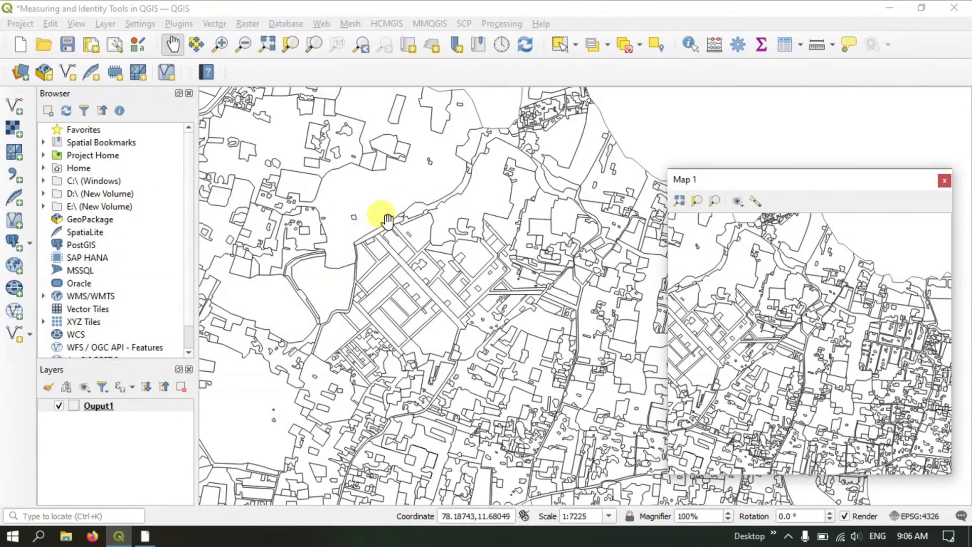
pyautogui.moveTo(401, 249); pyautogui.dragTo(456, 258)
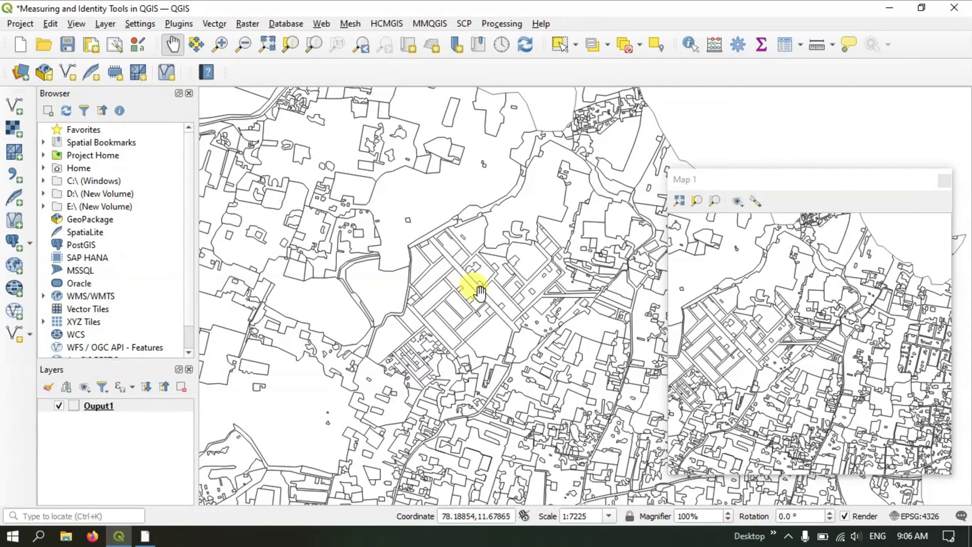
# Step: Enable Synchronize scale for Map 1 and test it by panning the main map
pyautogui.click(756, 202)
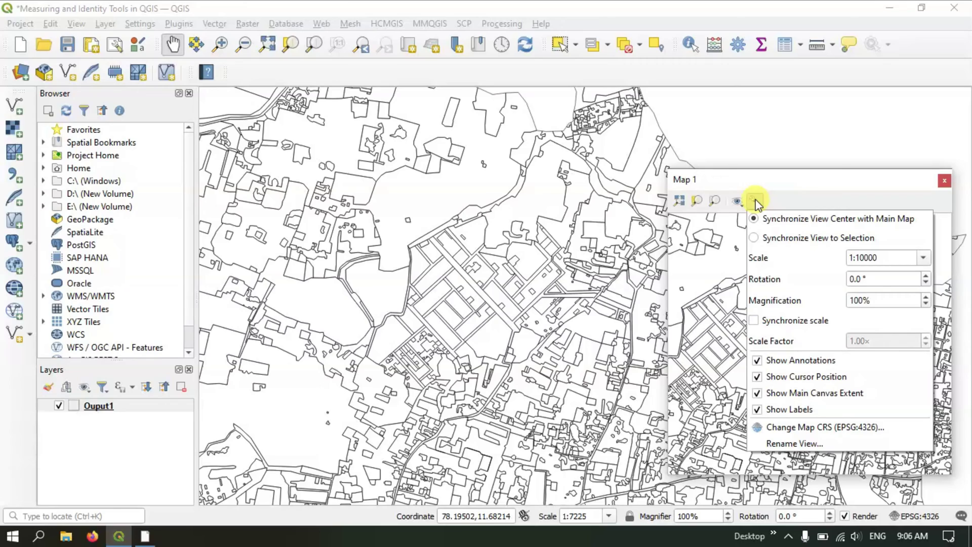
pyautogui.click(807, 323)
pyautogui.click(449, 256)
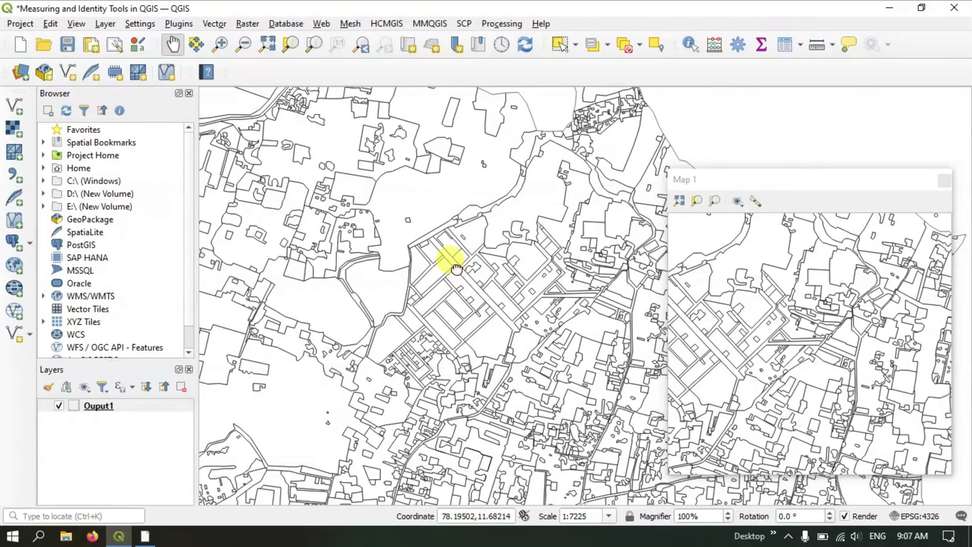
pyautogui.moveTo(372, 240)
pyautogui.mouseDown()
pyautogui.moveTo(486, 253)
pyautogui.moveTo(398, 191)
pyautogui.moveTo(466, 227)
pyautogui.moveTo(445, 260)
pyautogui.moveTo(575, 251)
pyautogui.moveTo(547, 250)
pyautogui.moveTo(569, 282)
pyautogui.moveTo(413, 219)
pyautogui.moveTo(443, 226)
pyautogui.mouseUp()
pyautogui.scroll(2, 446, 195)
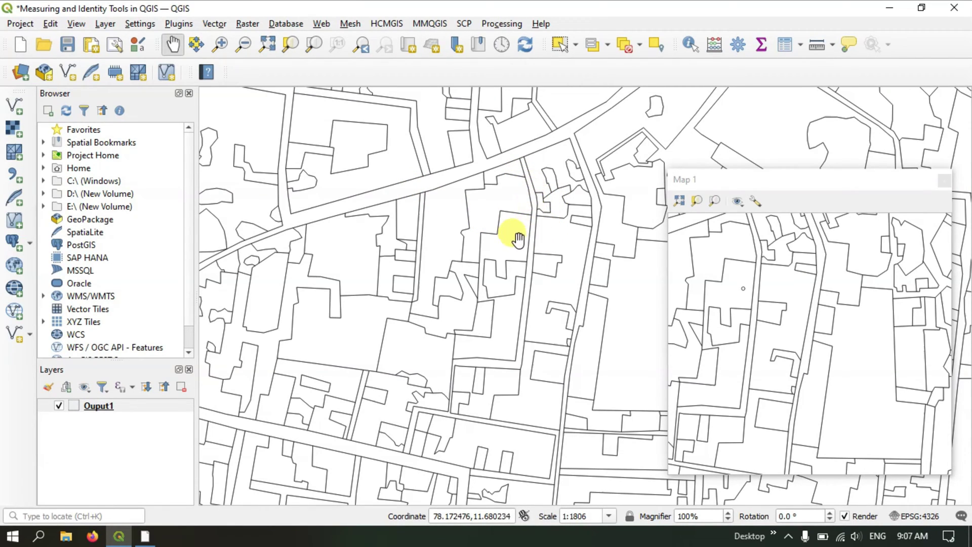
# Step: Pan the main map across several blocks at 1:1806 with Map 1 matching it
pyautogui.moveTo(496, 225)
pyautogui.mouseDown()
pyautogui.moveTo(384, 326)
pyautogui.moveTo(443, 243)
pyautogui.moveTo(425, 282)
pyautogui.mouseUp()
pyautogui.moveTo(515, 205)
pyautogui.mouseDown()
pyautogui.moveTo(418, 314)
pyautogui.moveTo(440, 200)
pyautogui.moveTo(443, 314)
pyautogui.moveTo(365, 216)
pyautogui.mouseUp()
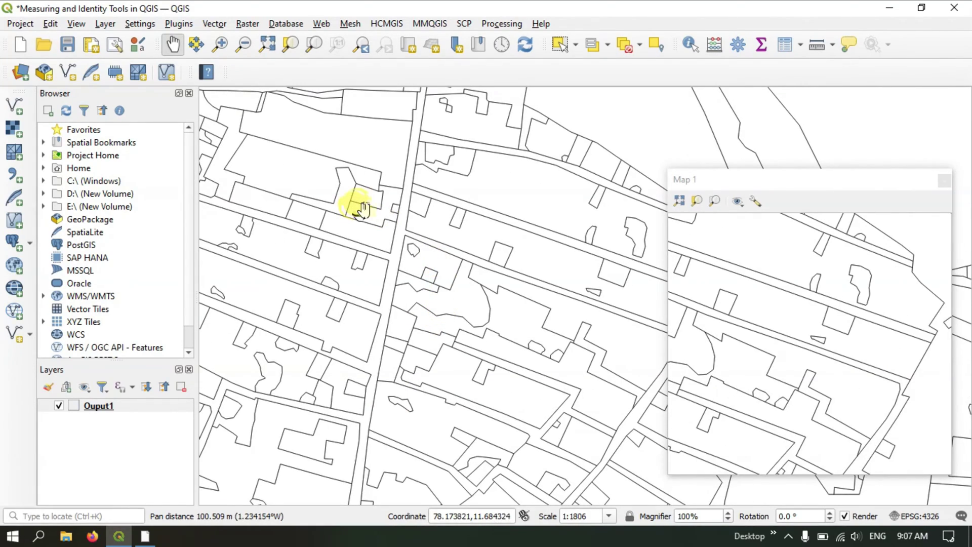
pyautogui.moveTo(434, 195)
pyautogui.mouseDown()
pyautogui.moveTo(463, 255)
pyautogui.moveTo(343, 211)
pyautogui.mouseUp()
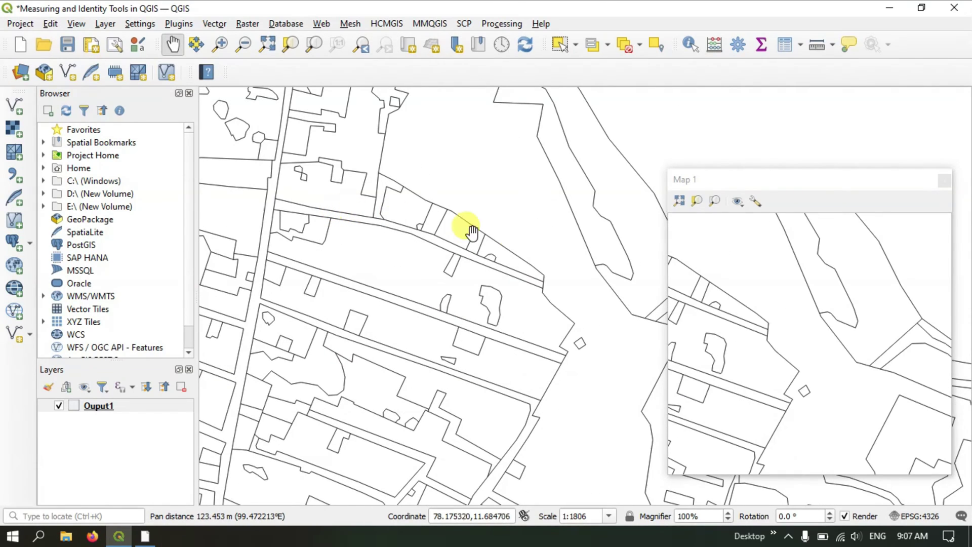
pyautogui.moveTo(522, 239); pyautogui.dragTo(486, 227)
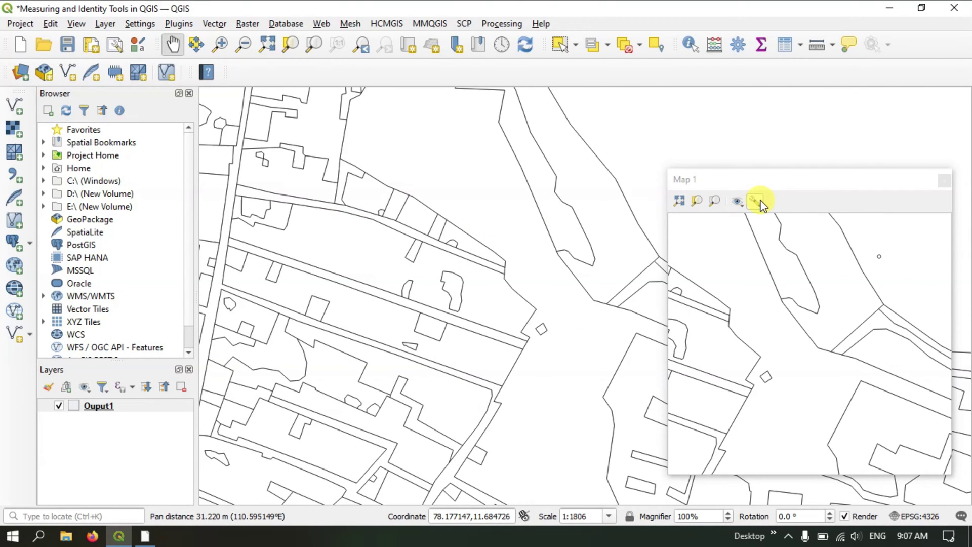
# Step: Set Map 1's scale to 1:100000 to show the whole area
pyautogui.click(755, 202)
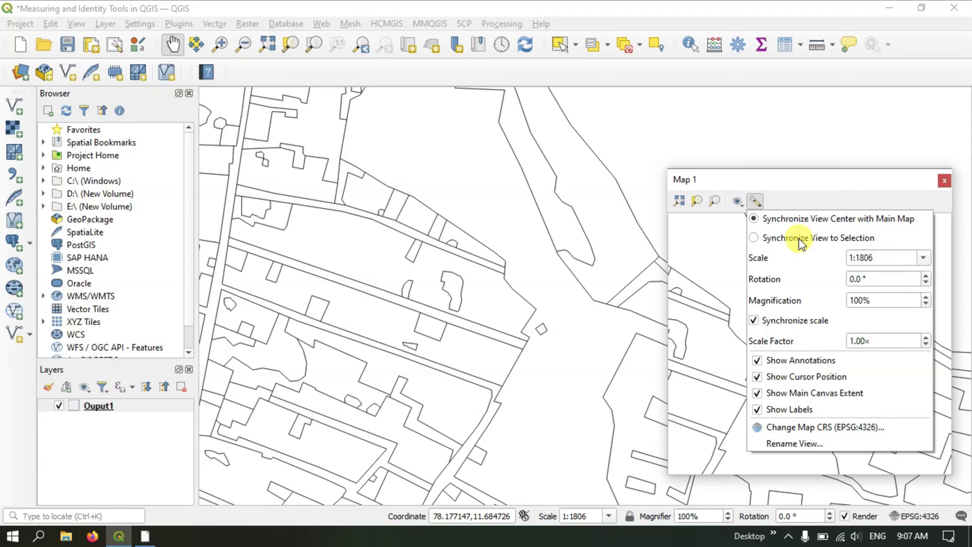
pyautogui.click(925, 259)
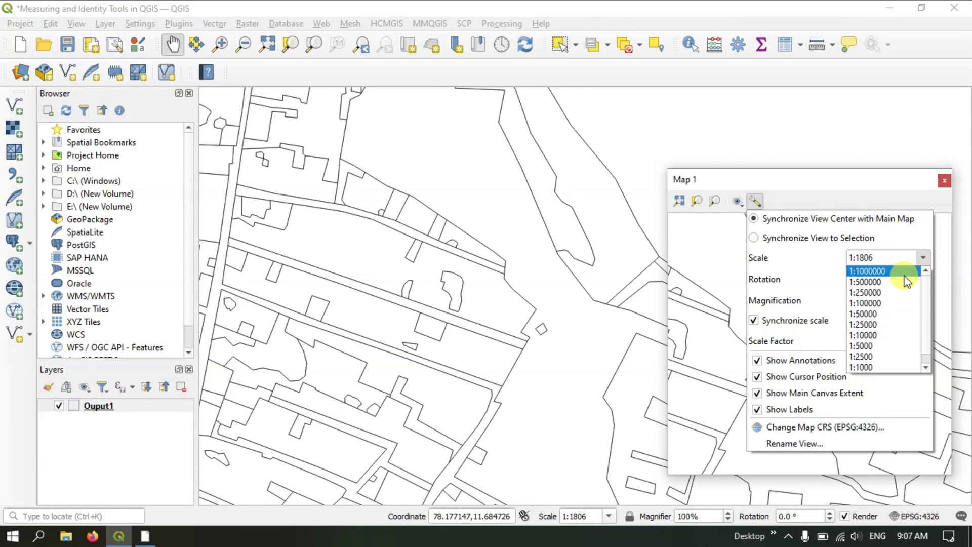
pyautogui.click(865, 303)
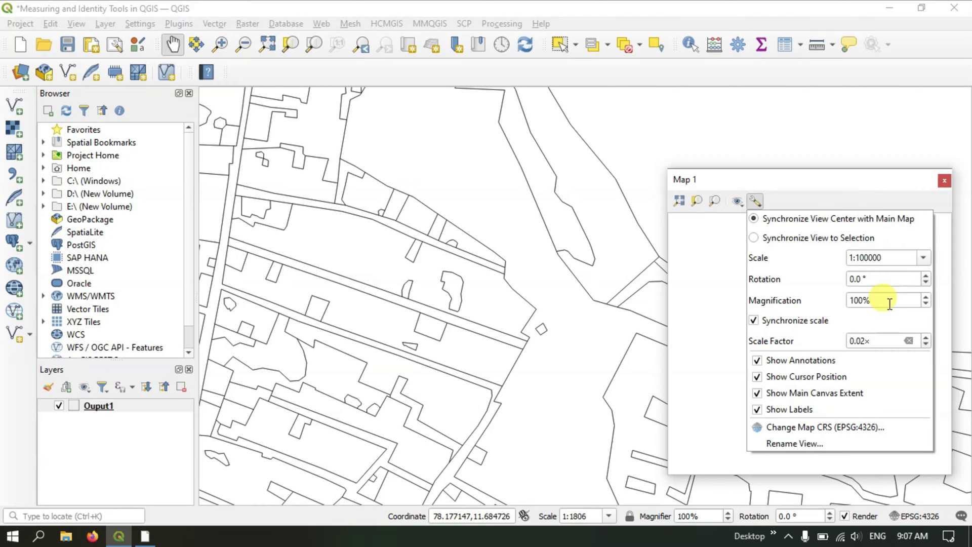
pyautogui.click(926, 257)
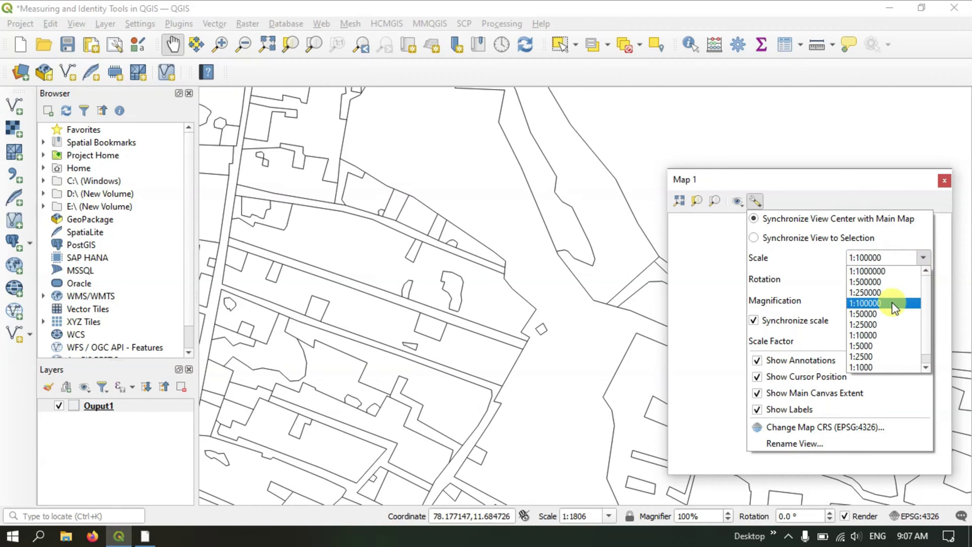
pyautogui.click(873, 302)
pyautogui.click(881, 204)
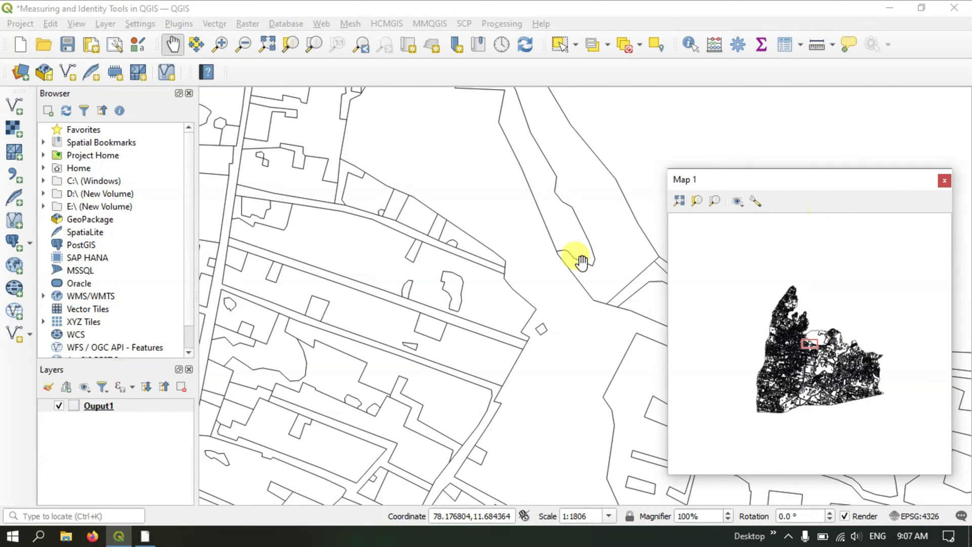
# Step: Pan the main map to nearby areas while Map 1's extent box follows
pyautogui.click(756, 202)
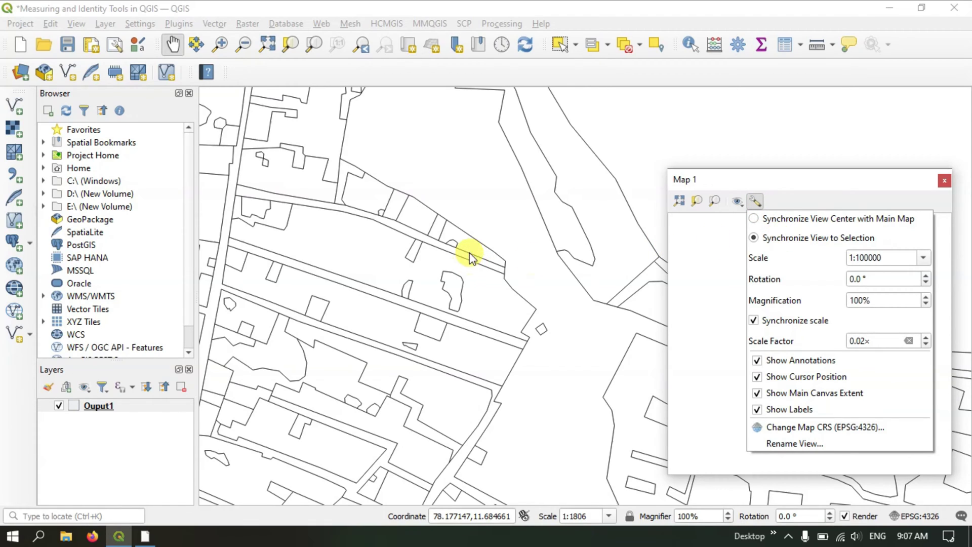
pyautogui.click(724, 182)
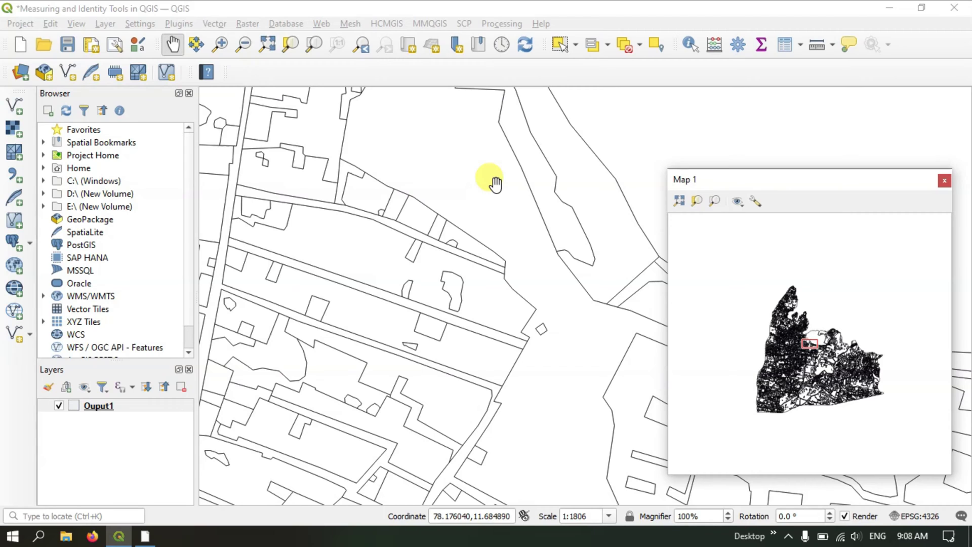
pyautogui.moveTo(473, 259)
pyautogui.mouseDown()
pyautogui.moveTo(484, 267)
pyautogui.moveTo(392, 174)
pyautogui.mouseUp()
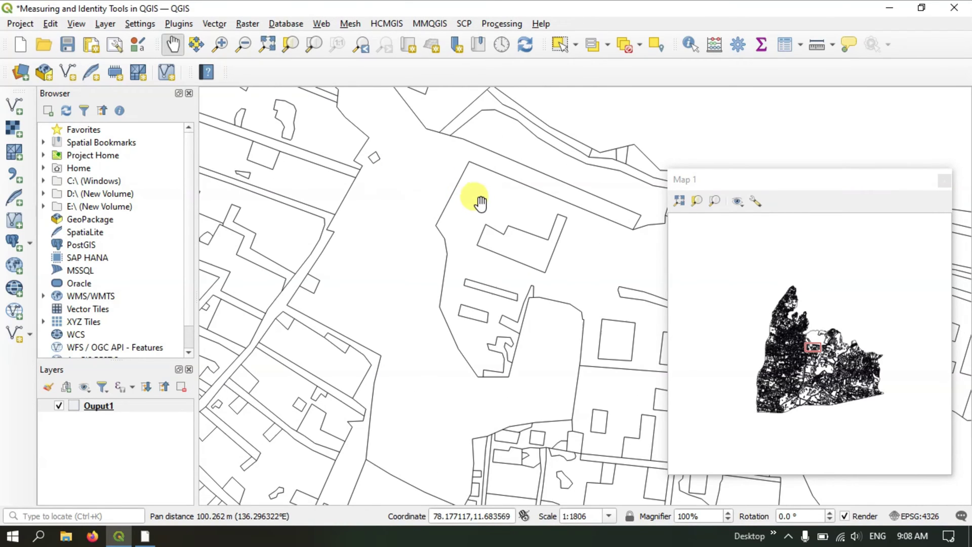
pyautogui.moveTo(480, 204); pyautogui.dragTo(321, 243)
pyautogui.moveTo(429, 245)
pyautogui.mouseDown()
pyautogui.moveTo(185, 169)
pyautogui.moveTo(473, 222)
pyautogui.mouseUp()
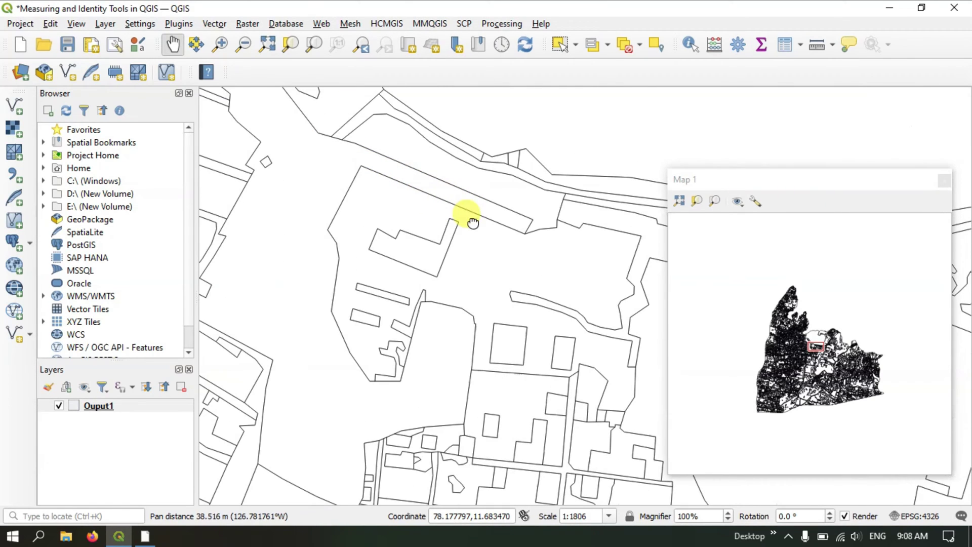
pyautogui.scroll(-1, 398, 229)
pyautogui.scroll(-1, 403, 231)
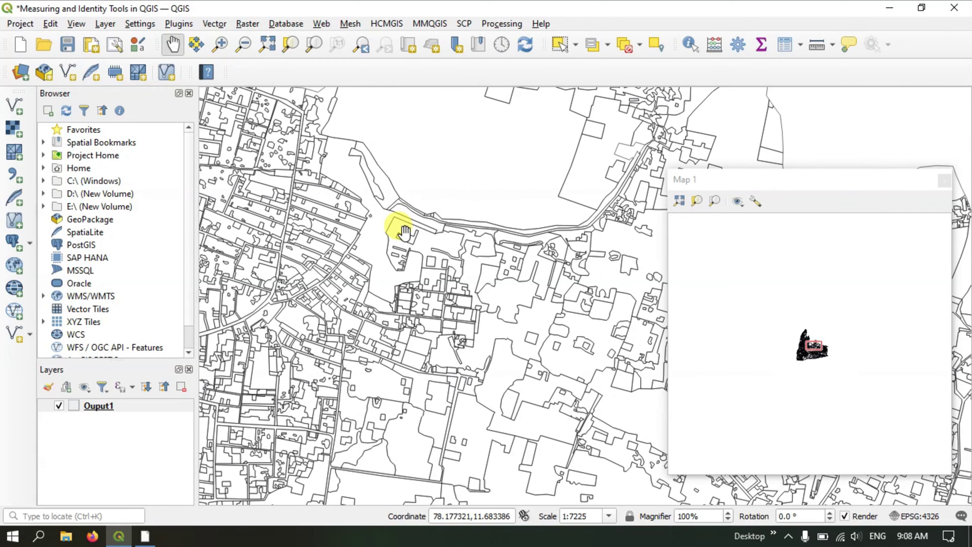
pyautogui.scroll(1, 451, 278)
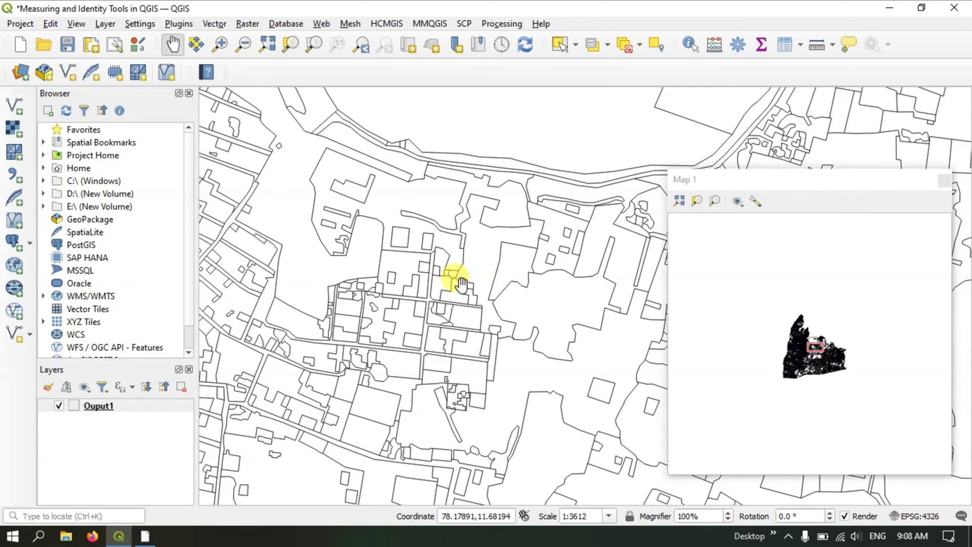
pyautogui.click(754, 201)
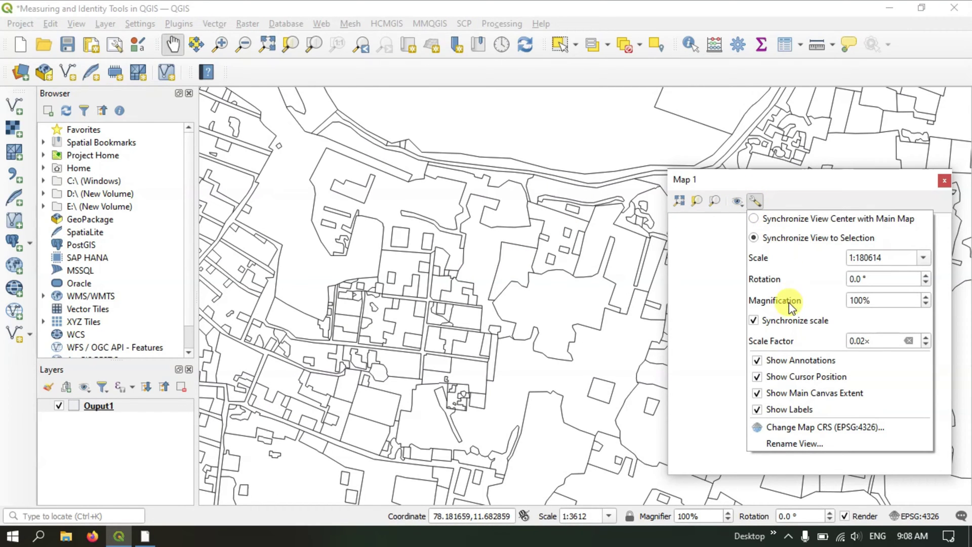
# Step: Turn off Synchronize scale and fix Map 1's scale at 1:50000
pyautogui.click(754, 320)
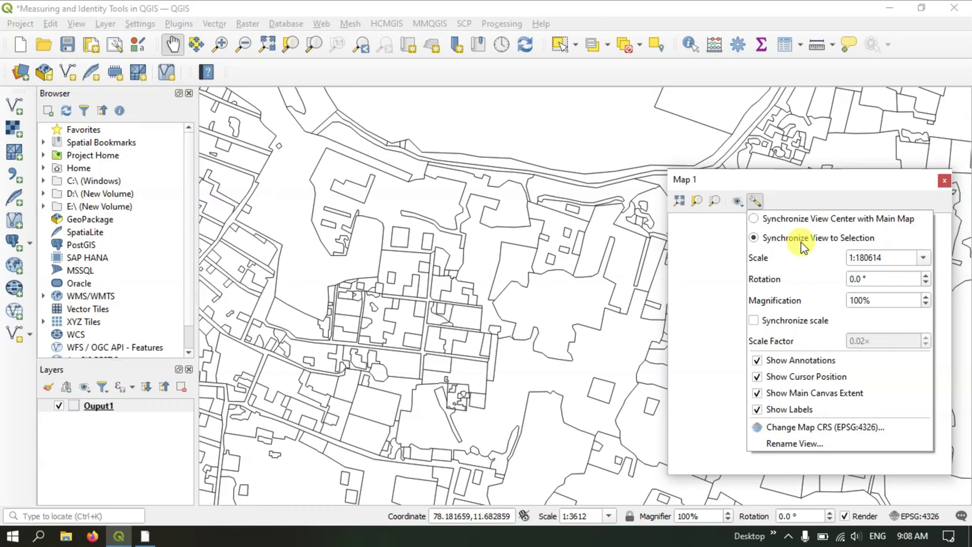
pyautogui.click(921, 258)
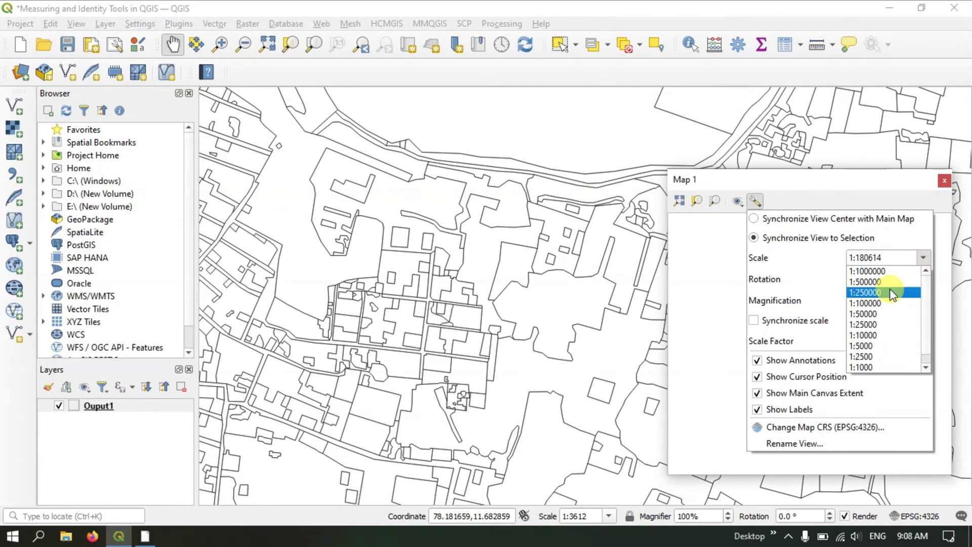
pyautogui.click(877, 312)
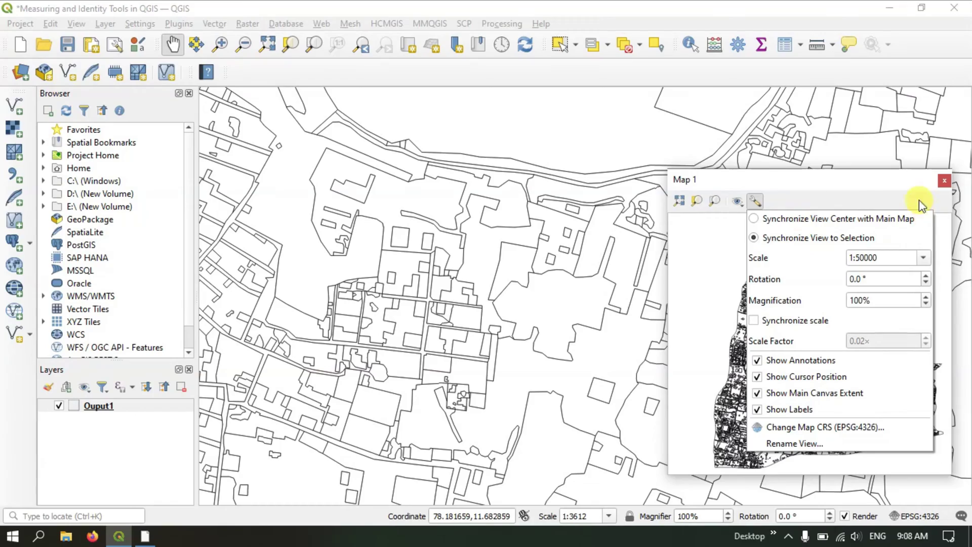
pyautogui.click(890, 188)
pyautogui.scroll(-2, 446, 191)
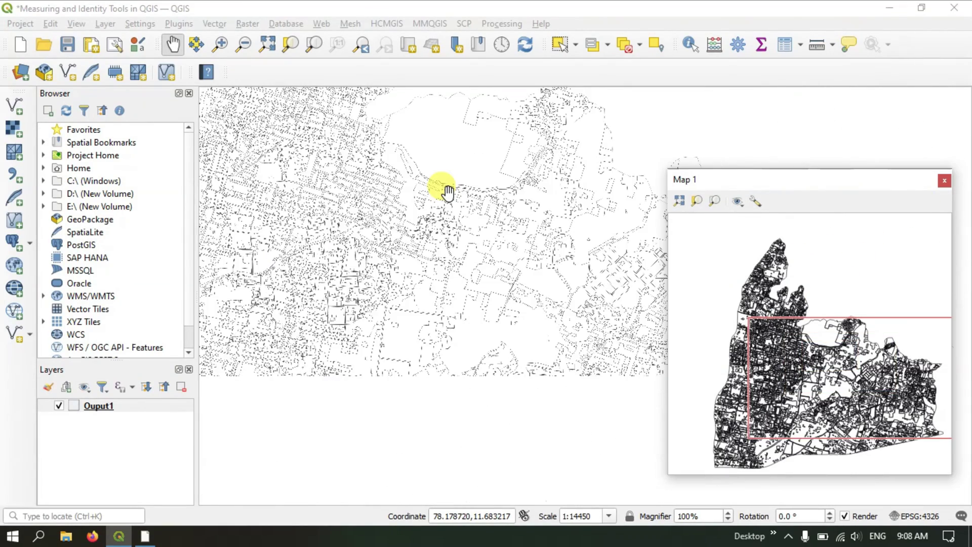
# Step: Pan the main map across the city and along the southern coastline
pyautogui.moveTo(443, 191)
pyautogui.mouseDown()
pyautogui.moveTo(352, 191)
pyautogui.moveTo(499, 243)
pyautogui.moveTo(369, 343)
pyautogui.mouseUp()
pyautogui.moveTo(425, 266)
pyautogui.mouseDown()
pyautogui.moveTo(378, 282)
pyautogui.moveTo(335, 228)
pyautogui.mouseUp()
pyautogui.moveTo(397, 341); pyautogui.dragTo(371, 201)
pyautogui.moveTo(418, 309); pyautogui.dragTo(400, 260)
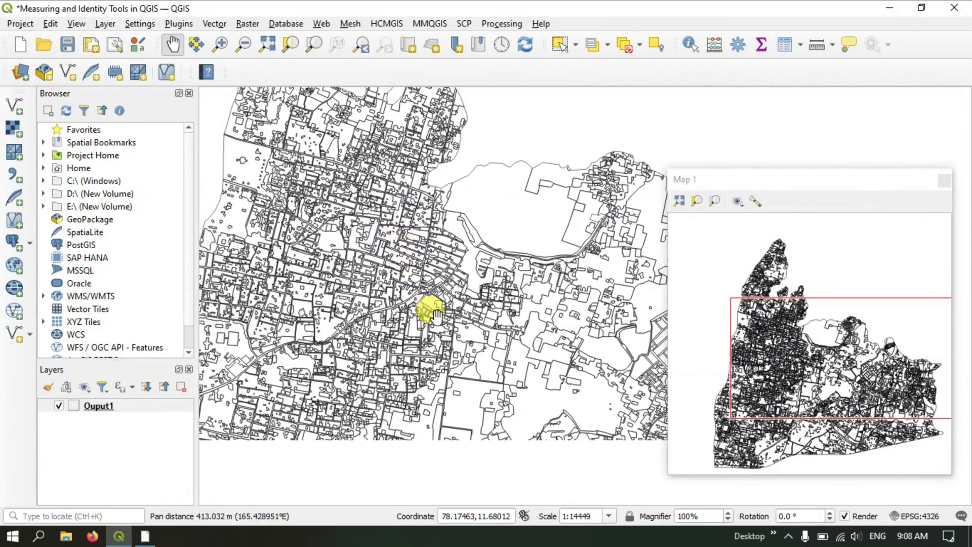
pyautogui.moveTo(436, 315)
pyautogui.mouseDown()
pyautogui.moveTo(391, 222)
pyautogui.moveTo(373, 231)
pyautogui.moveTo(353, 205)
pyautogui.mouseUp()
pyautogui.moveTo(460, 291); pyautogui.dragTo(414, 256)
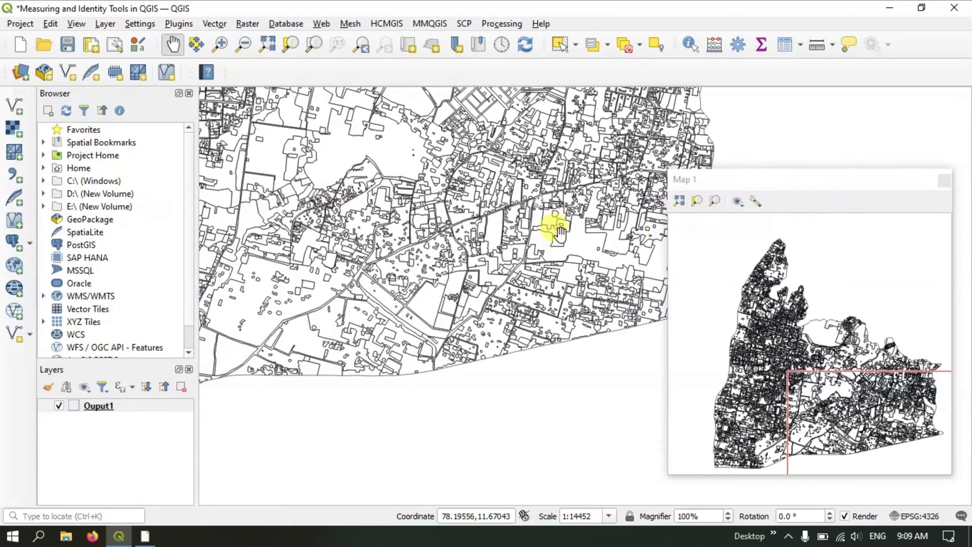
pyautogui.moveTo(532, 225); pyautogui.dragTo(370, 304)
pyautogui.click(756, 201)
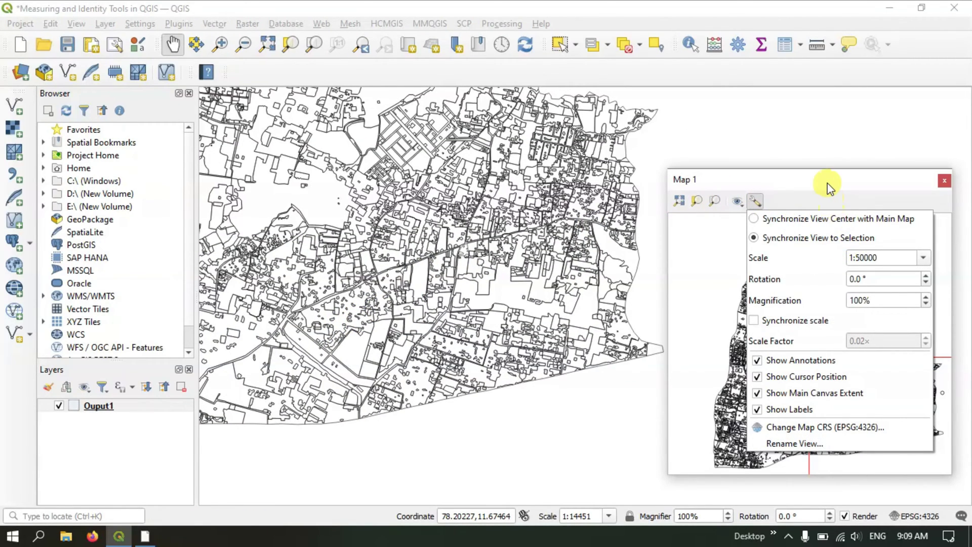
pyautogui.click(581, 235)
pyautogui.moveTo(521, 251)
pyautogui.mouseDown()
pyautogui.moveTo(461, 302)
pyautogui.moveTo(503, 228)
pyautogui.mouseUp()
pyautogui.scroll(1, 509, 243)
pyautogui.scroll(1, 515, 256)
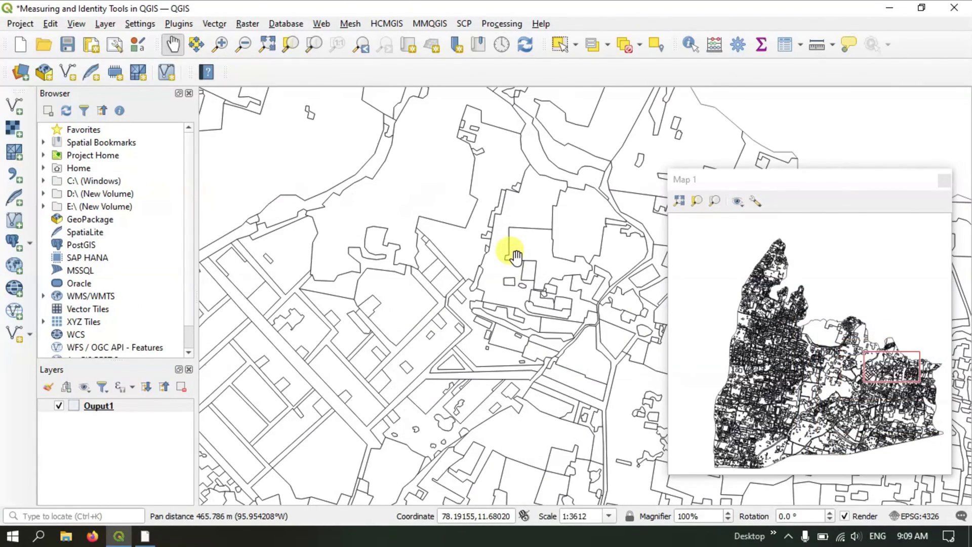
pyautogui.scroll(1, 515, 255)
pyautogui.scroll(1, 515, 255)
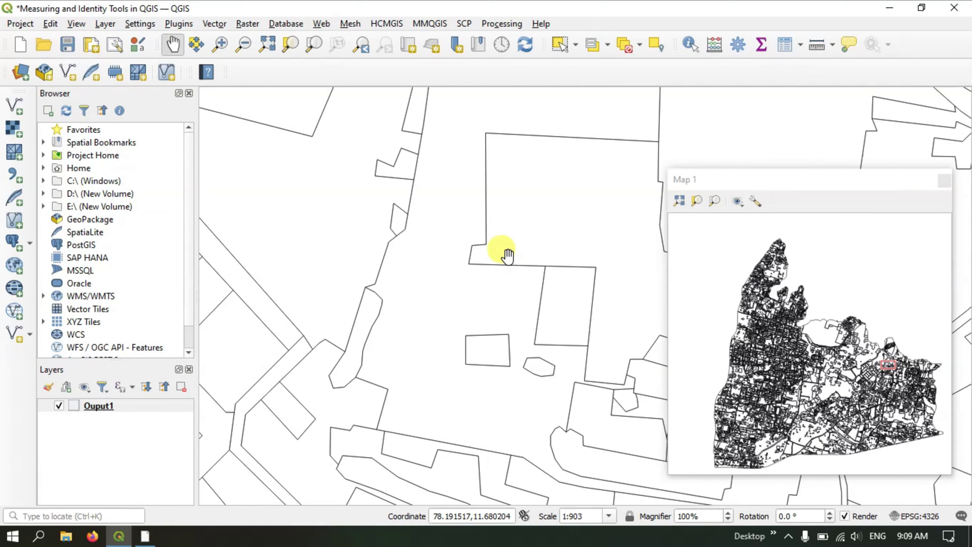
pyautogui.scroll(-2, 507, 254)
pyautogui.scroll(-2, 507, 254)
pyautogui.scroll(-1, 506, 255)
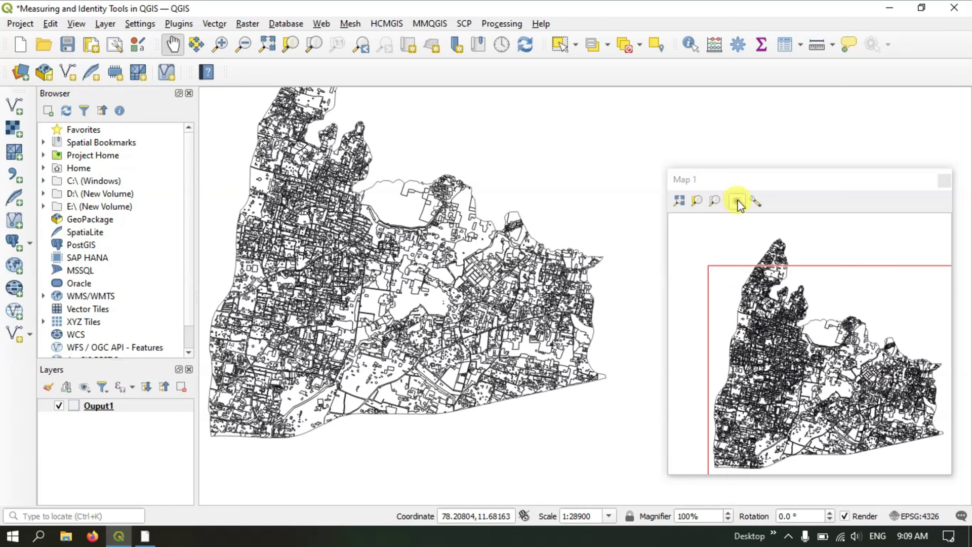
# Step: Re-enable Synchronize View Center for Map 1 and pan the main map toward the coast
pyautogui.click(756, 203)
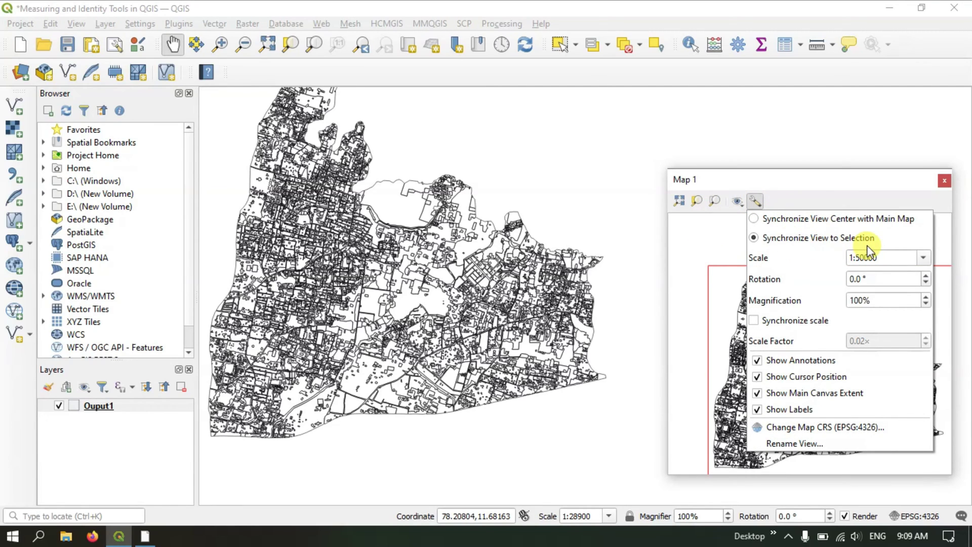
pyautogui.click(774, 219)
pyautogui.moveTo(404, 261)
pyautogui.mouseDown()
pyautogui.moveTo(501, 267)
pyautogui.moveTo(505, 253)
pyautogui.mouseUp()
pyautogui.scroll(1, 462, 219)
pyautogui.scroll(1, 467, 220)
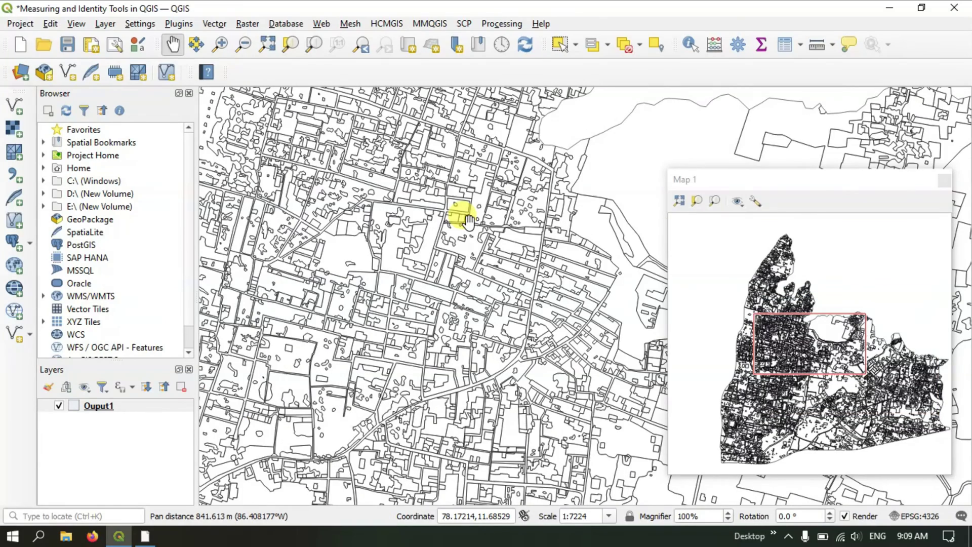
pyautogui.moveTo(580, 206); pyautogui.dragTo(482, 342)
pyautogui.moveTo(387, 216)
pyautogui.mouseDown()
pyautogui.moveTo(433, 283)
pyautogui.moveTo(400, 217)
pyautogui.moveTo(453, 257)
pyautogui.moveTo(434, 282)
pyautogui.moveTo(435, 333)
pyautogui.mouseUp()
# Step: Enable Synchronize scale in Map 1's view settings so it follows the main map at 0.02×
pyautogui.click(761, 206)
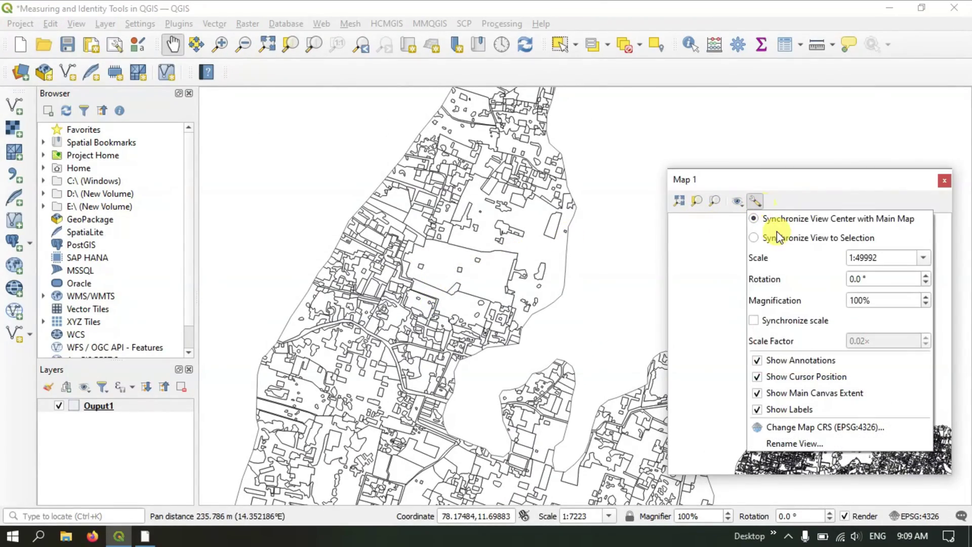
pyautogui.click(755, 320)
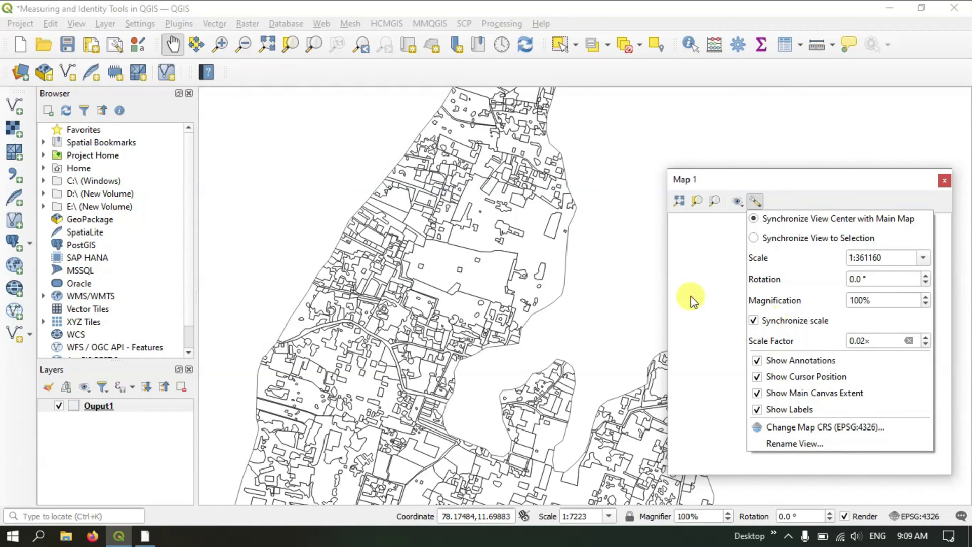
pyautogui.click(489, 218)
pyautogui.scroll(1, 434, 274)
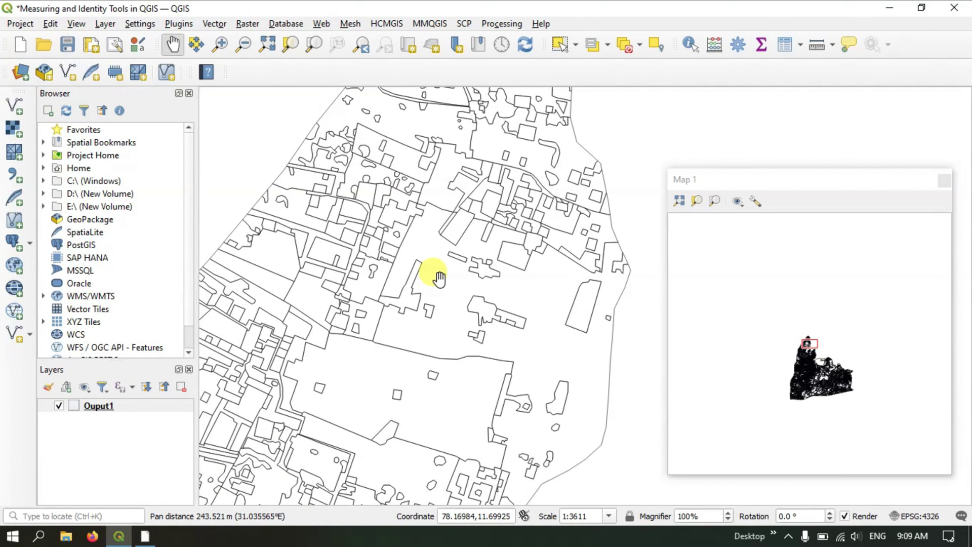
pyautogui.scroll(1, 440, 278)
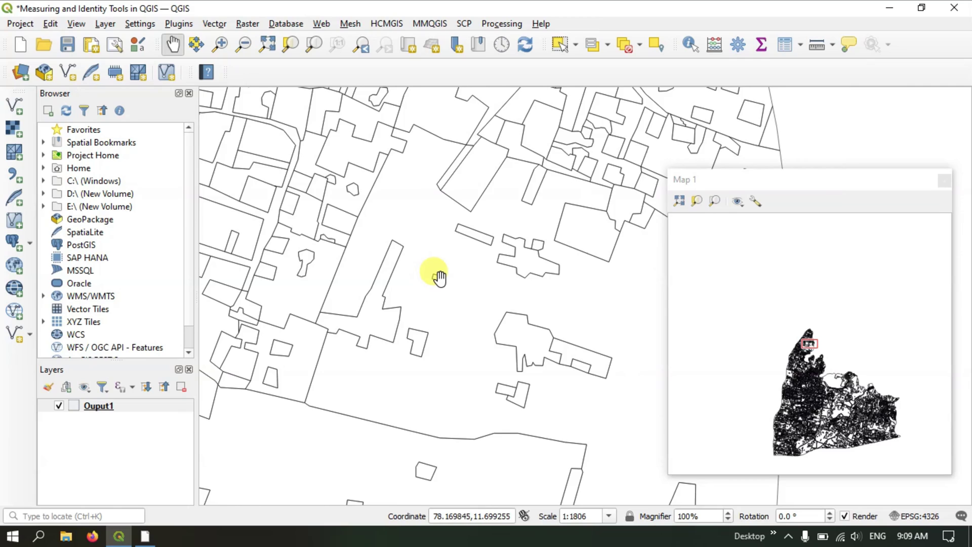
pyautogui.scroll(-1, 439, 279)
pyautogui.scroll(-1, 439, 278)
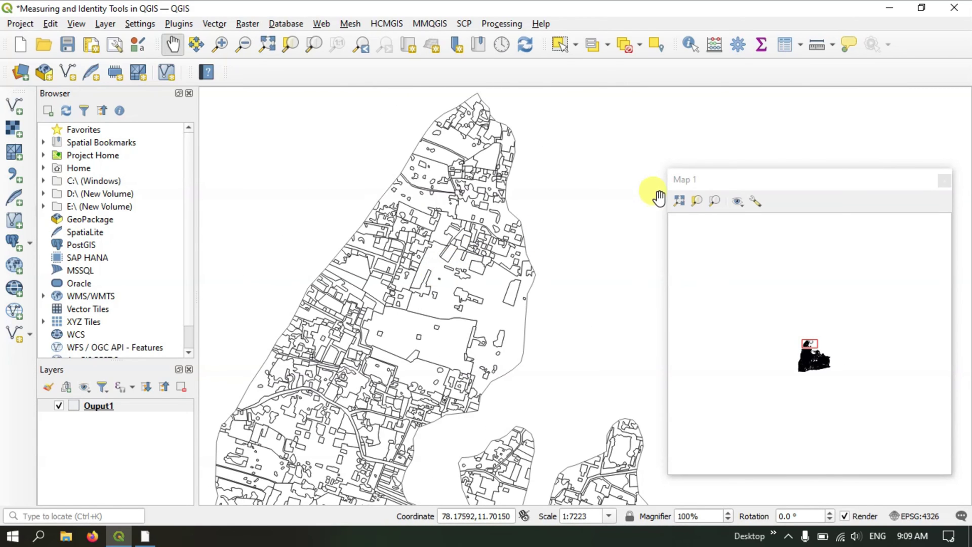